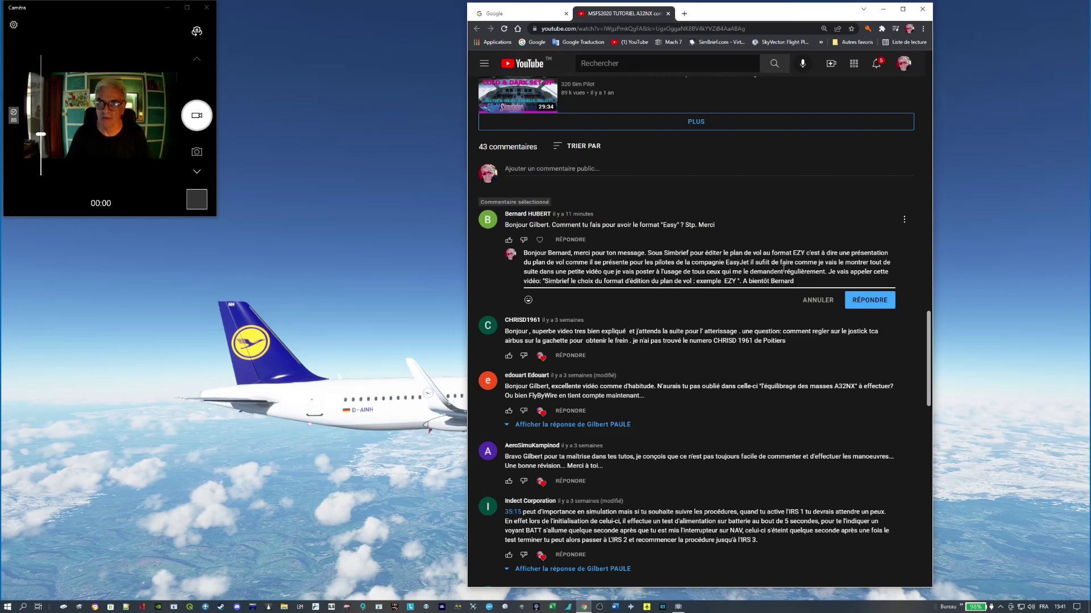
- Open the SimBrief site and start a new flight in its dispatch system
{"action": "left_click", "coordinate": [518, 15]}
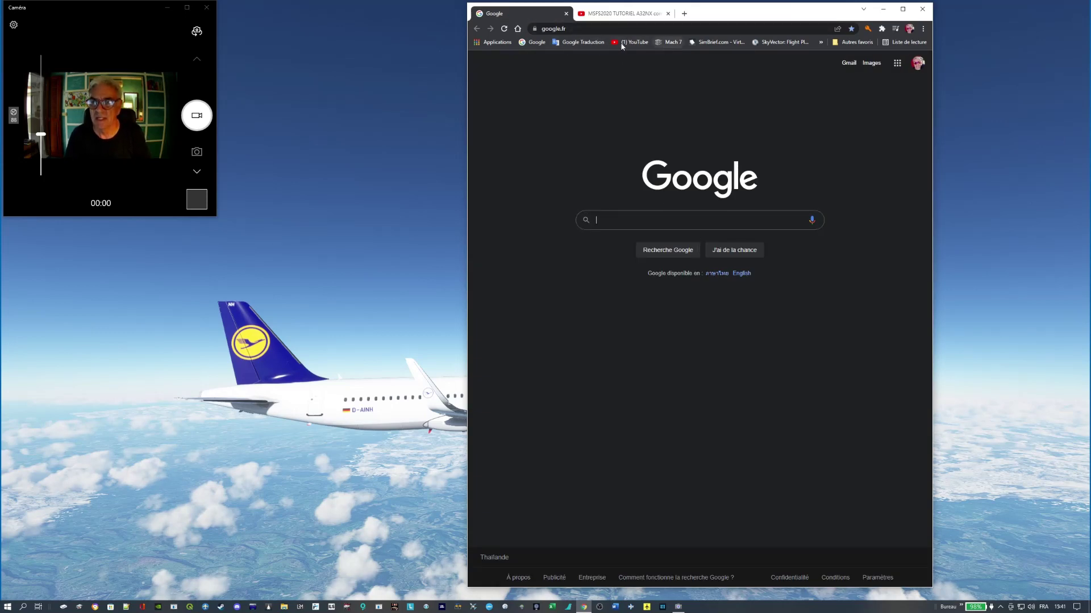
{"action": "left_click", "coordinate": [715, 43]}
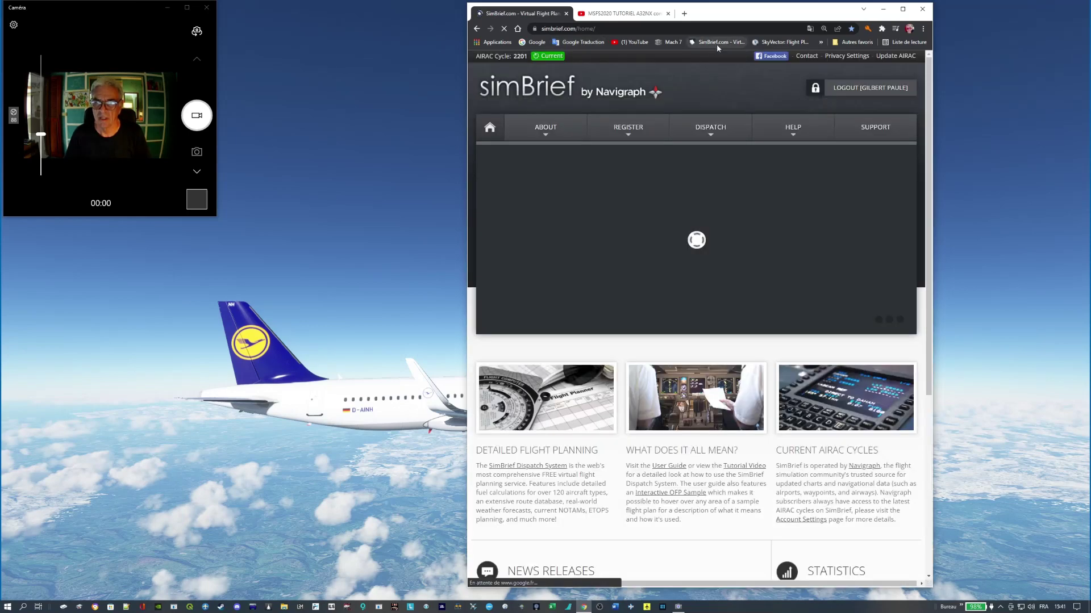
{"action": "mouse_move", "coordinate": [710, 129]}
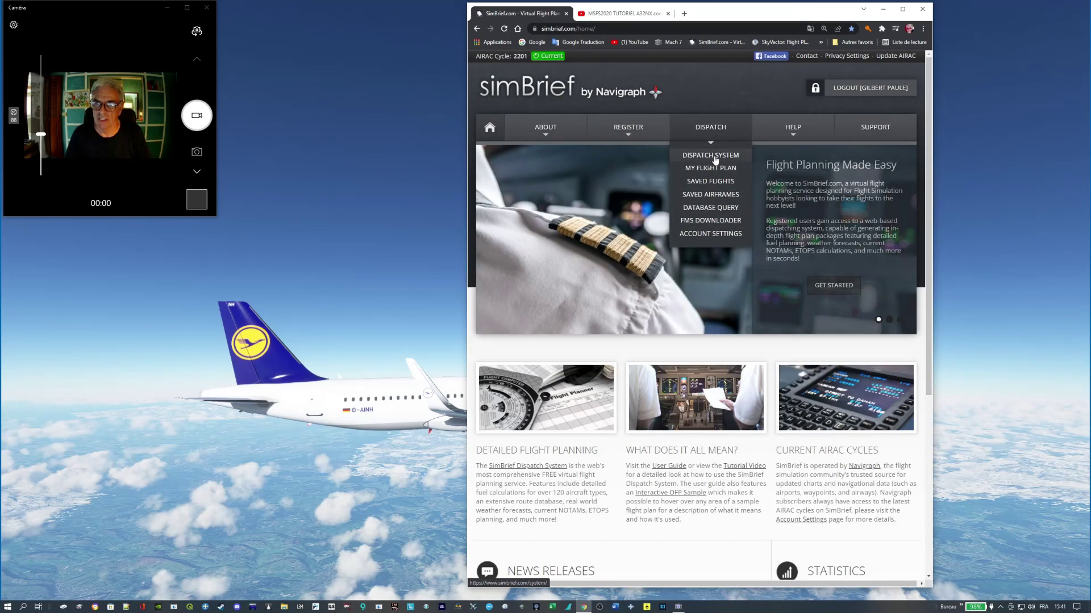
{"action": "left_click", "coordinate": [715, 160]}
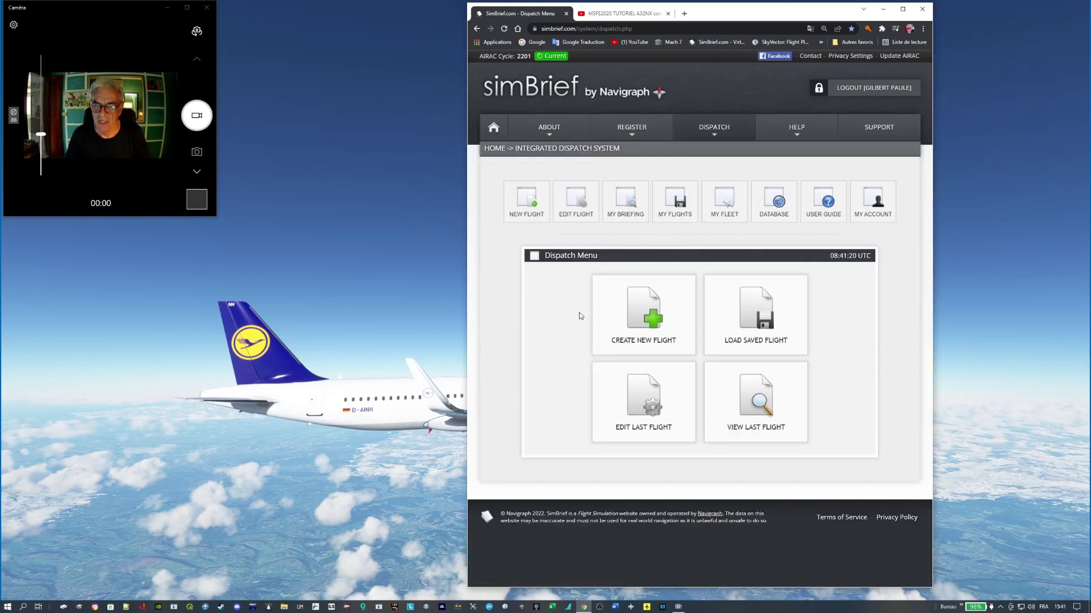
{"action": "left_click", "coordinate": [644, 322]}
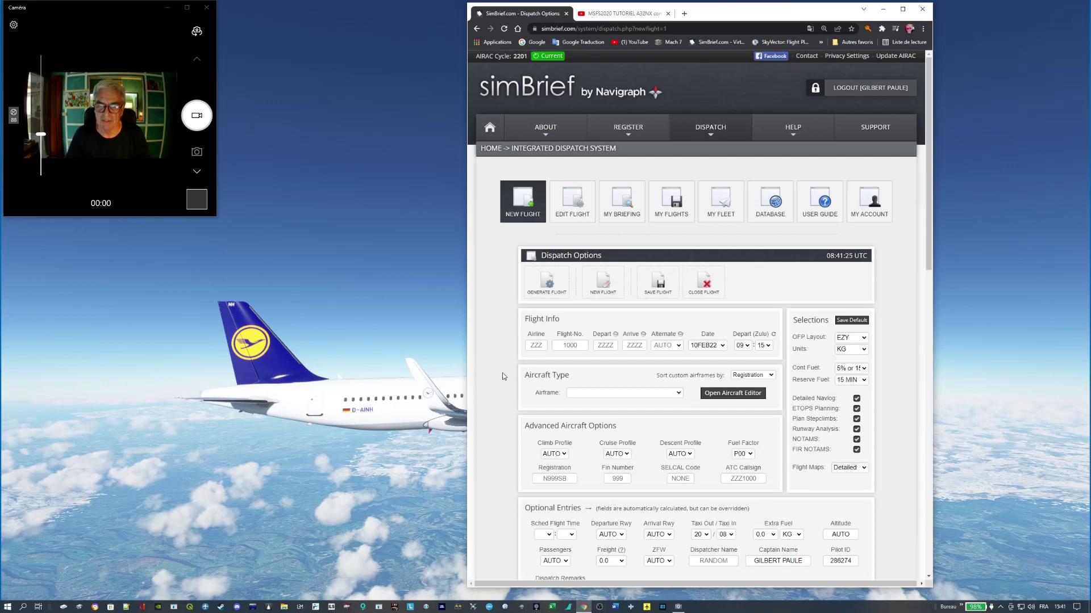
- Enter LFH as the airline and 1004 as the flight number
{"action": "left_click", "coordinate": [535, 346]}
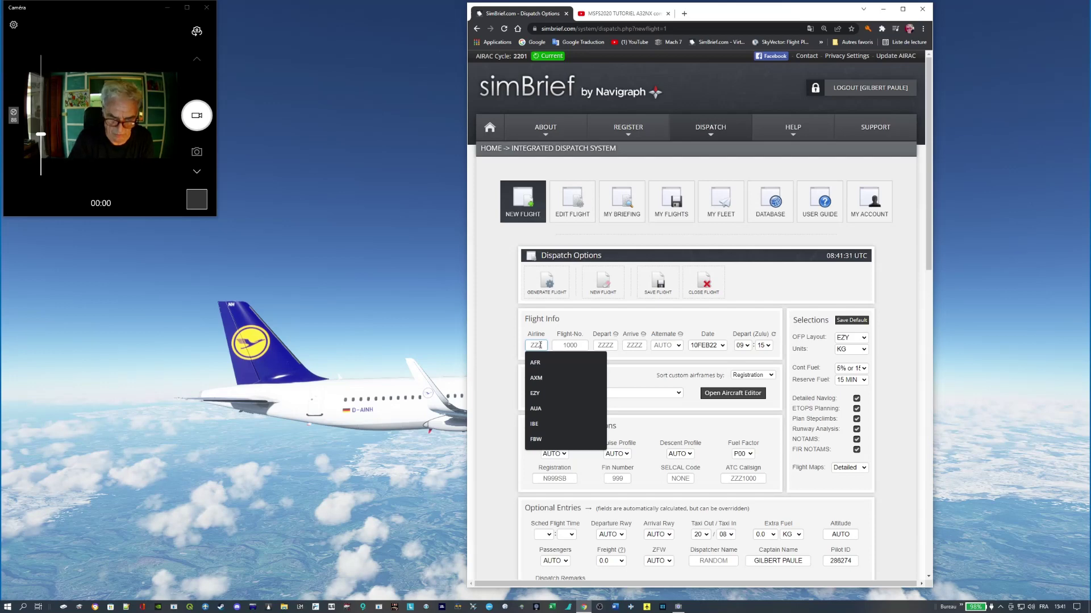
{"action": "type", "text": "LFH"}
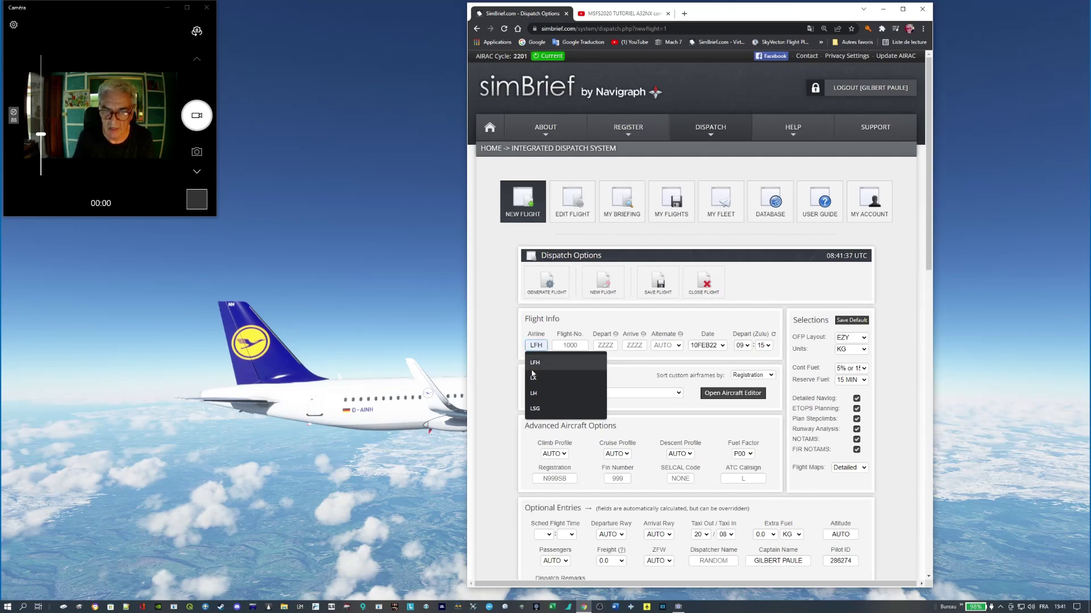
{"action": "left_click", "coordinate": [534, 362]}
{"action": "key", "text": "Tab"}
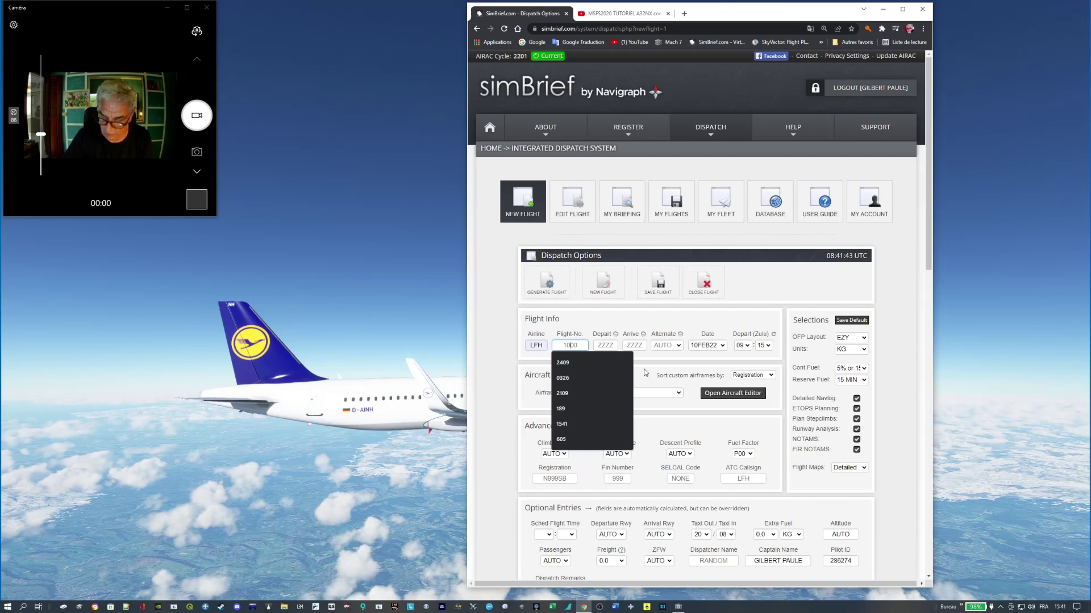
{"action": "type", "text": "1004"}
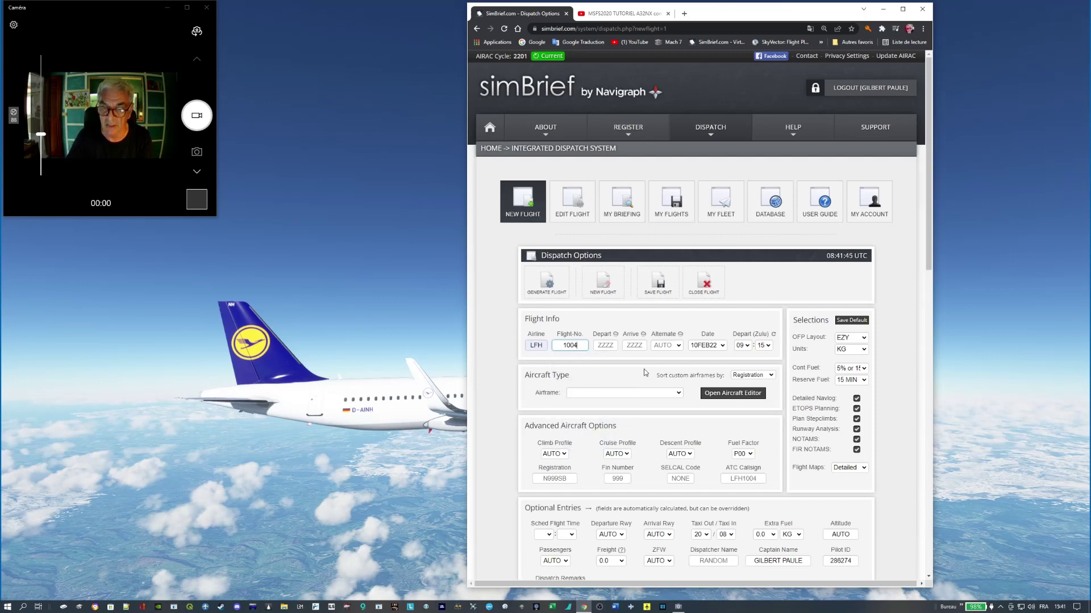
- Set the departure airport to LFLL and the arrival to EDDM, and choose the D-AINH FBW A32NX [FLYBYWIRE A32NX] airframe
{"action": "left_click", "coordinate": [606, 346]}
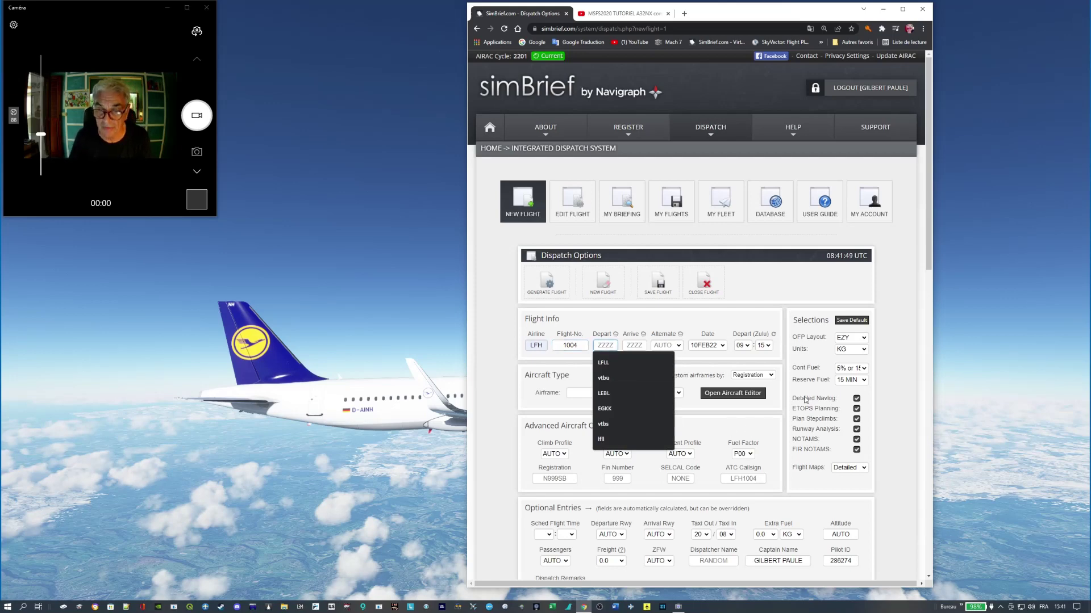
{"action": "type", "text": "LFLL"}
{"action": "left_click", "coordinate": [637, 347]}
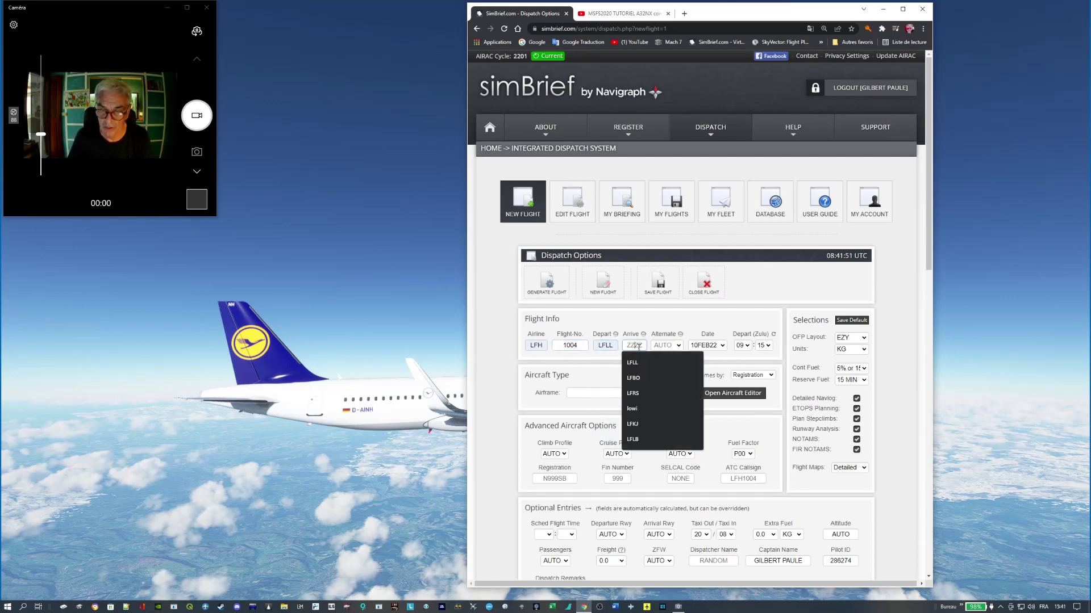
{"action": "type", "text": "EDDM"}
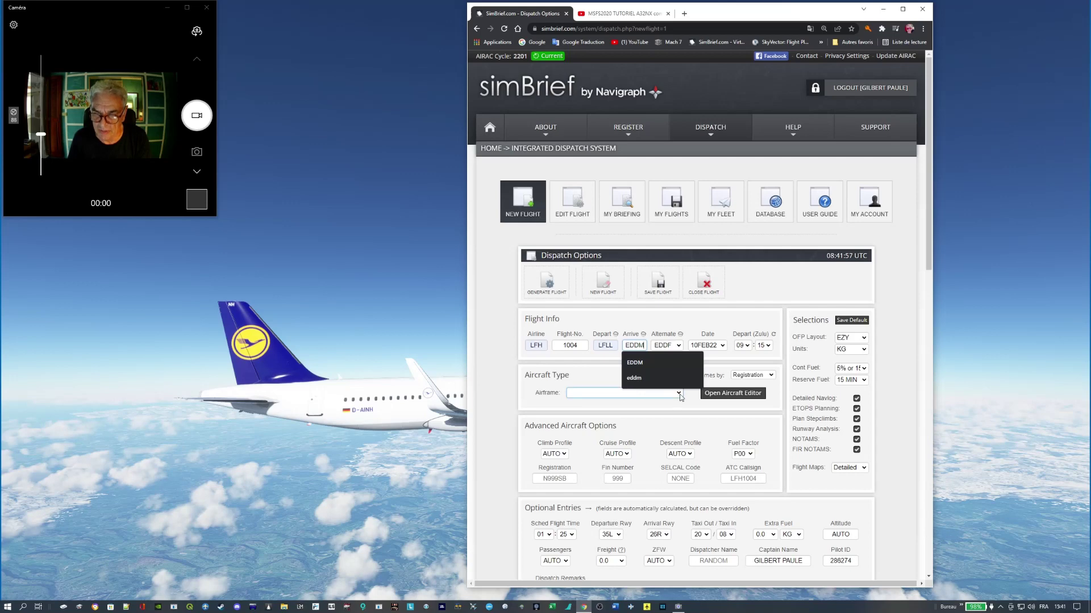
{"action": "left_click", "coordinate": [577, 396]}
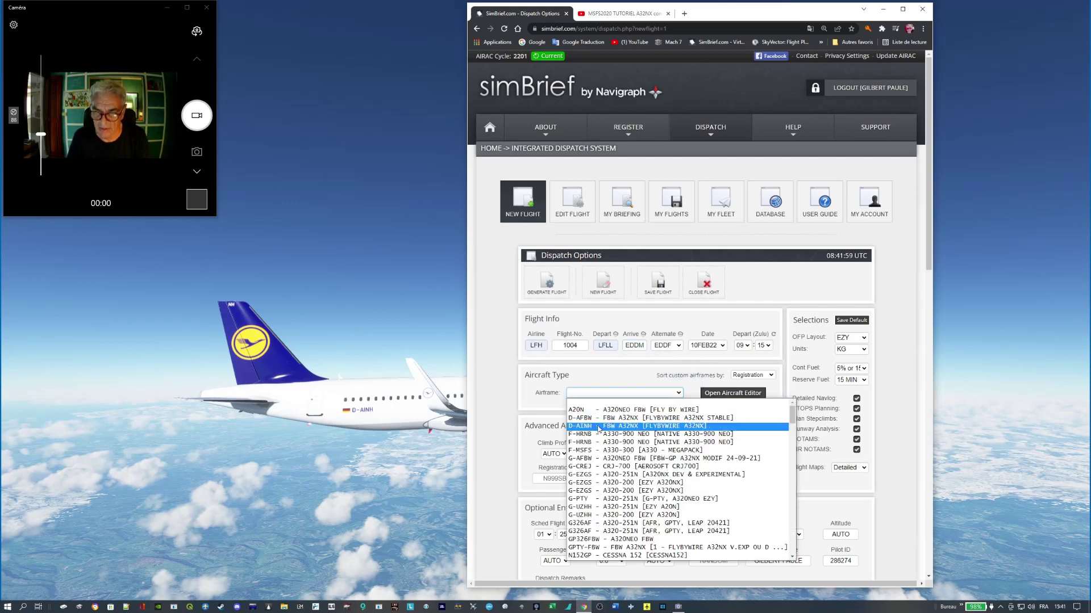
{"action": "left_click", "coordinate": [648, 427]}
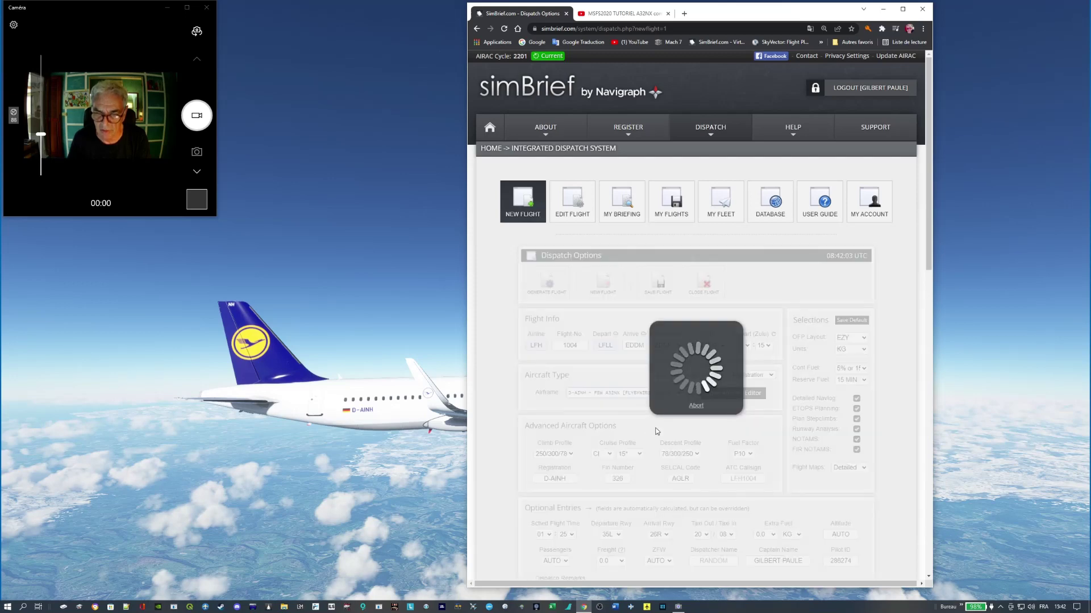
- Replace the automatic altitude in the optional entries with 31000
{"action": "scroll", "coordinate": [625, 435], "scroll_direction": "down", "scroll_amount": 2}
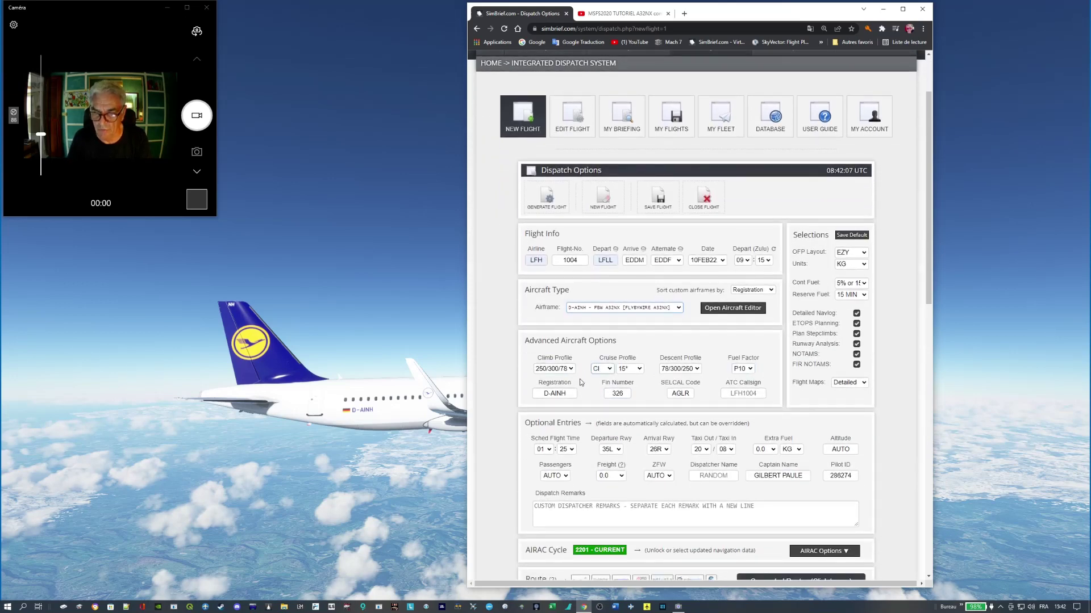
{"action": "scroll", "coordinate": [794, 393], "scroll_direction": "down", "scroll_amount": 3}
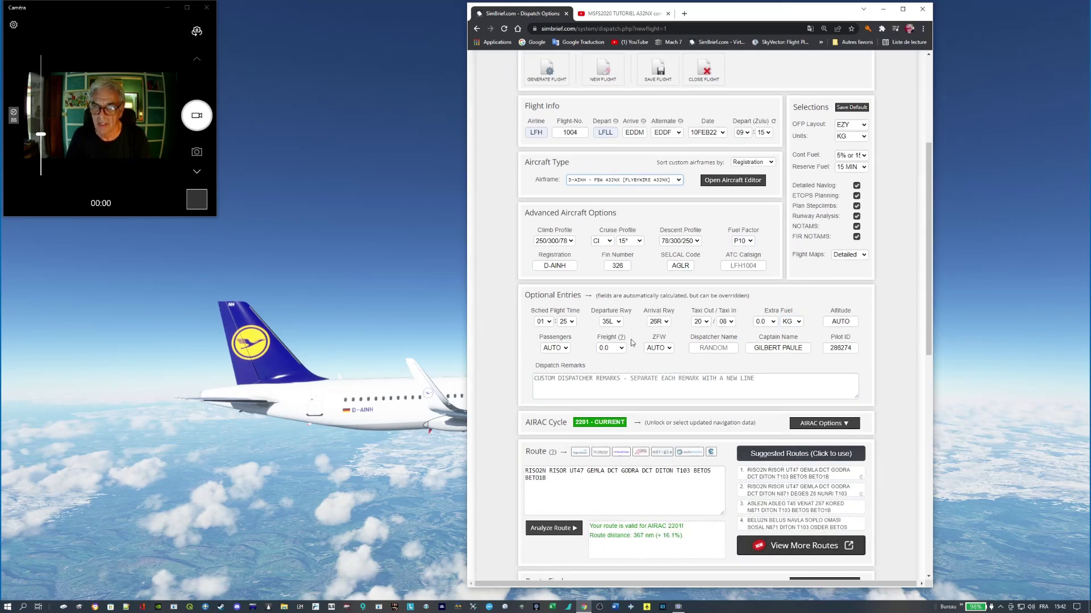
{"action": "left_click", "coordinate": [852, 324]}
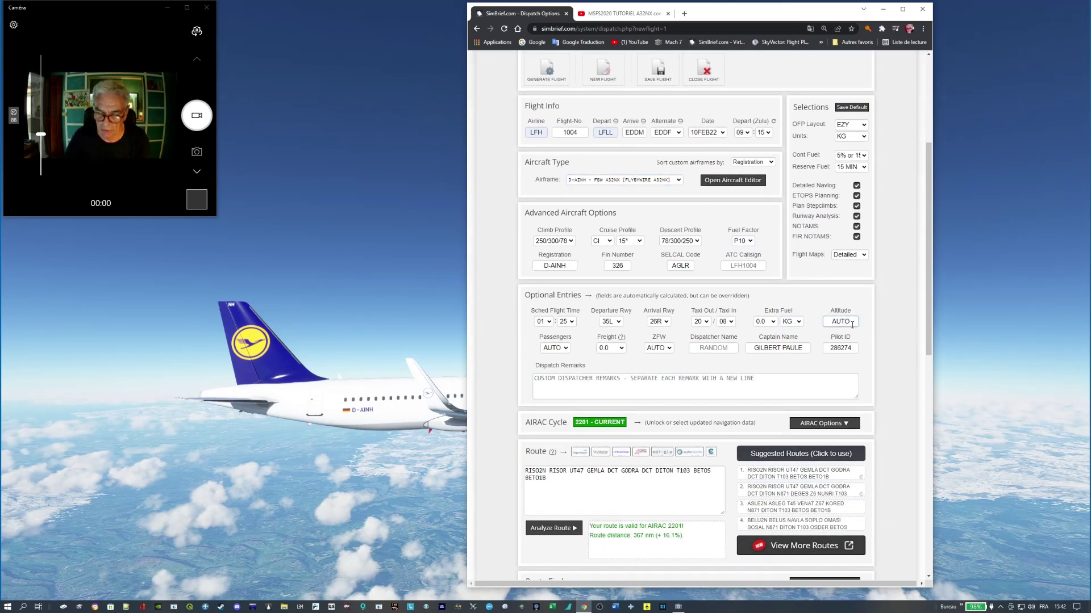
{"action": "key", "text": "BackSpace"}
{"action": "key", "text": "BackSpace"}
{"action": "key", "text": "BackSpace"}
{"action": "key", "text": "BackSpace"}
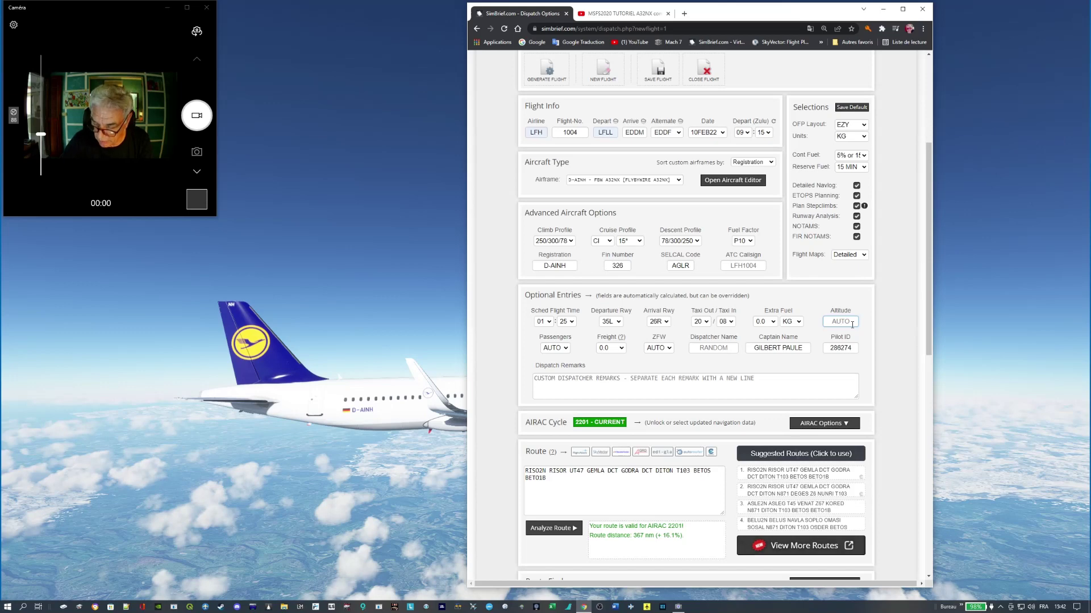
{"action": "type", "text": "31000"}
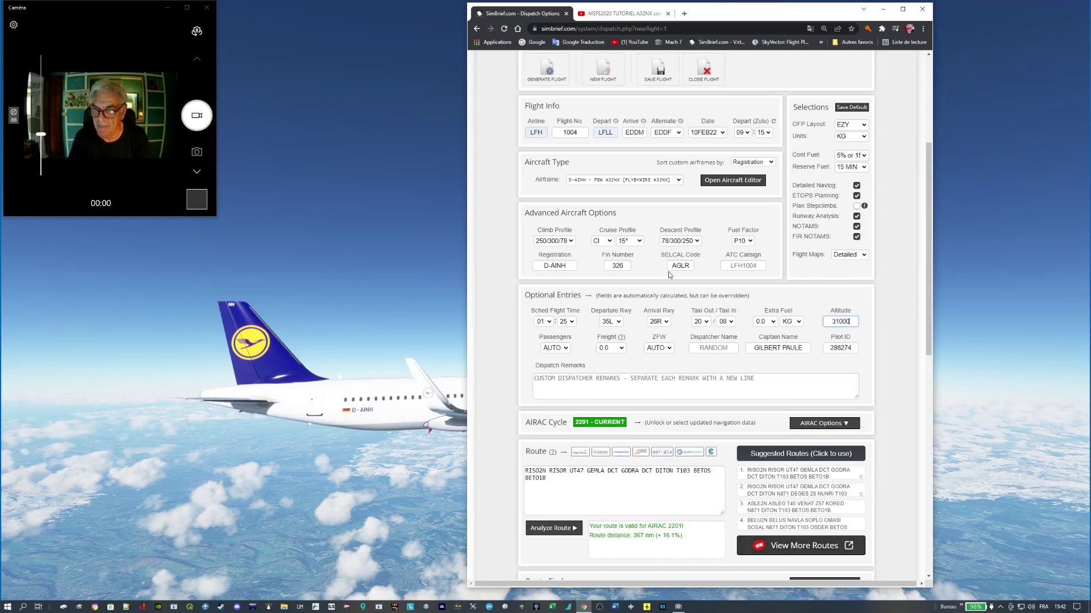
- Switch the extra fuel unit to MIN and set the extra fuel to 30 minutes
{"action": "left_click", "coordinate": [797, 322]}
{"action": "left_click", "coordinate": [789, 340]}
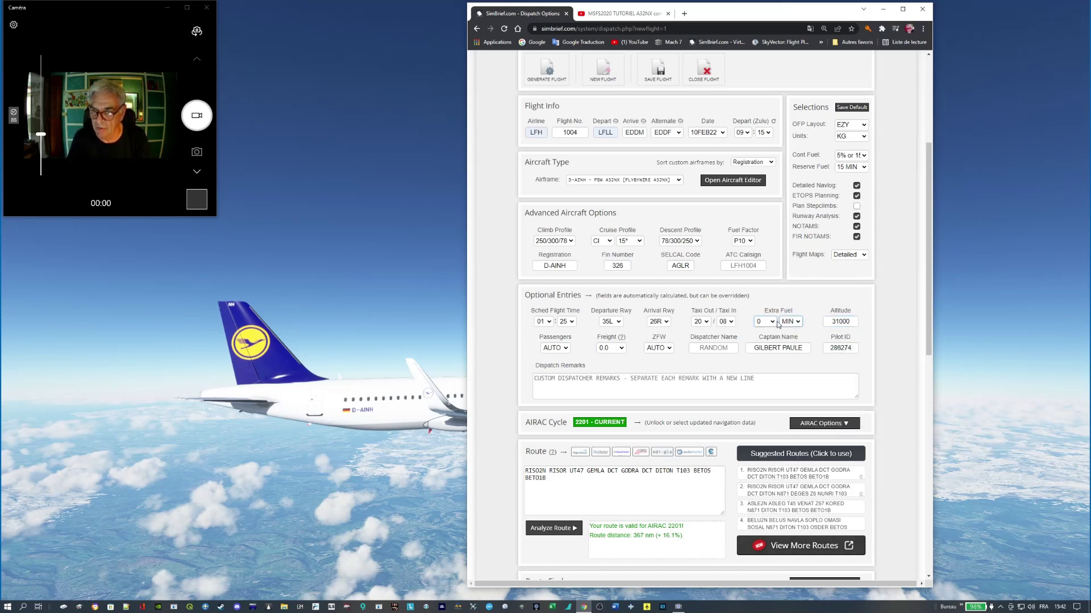
{"action": "left_click", "coordinate": [772, 322]}
{"action": "scroll", "coordinate": [764, 432], "scroll_direction": "down", "scroll_amount": 9}
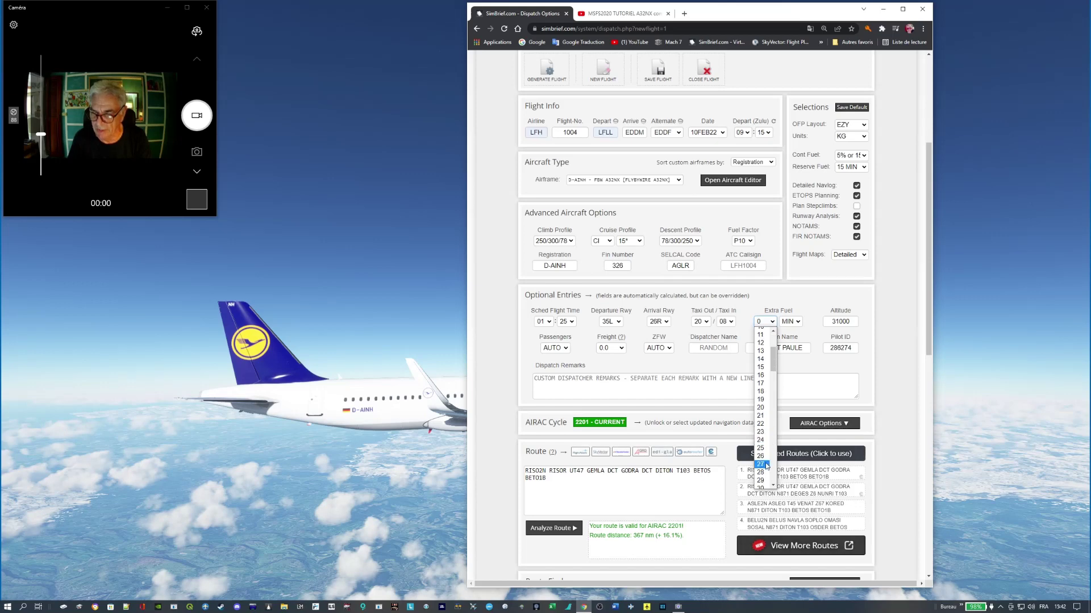
{"action": "scroll", "coordinate": [772, 366], "scroll_direction": "up", "scroll_amount": 3}
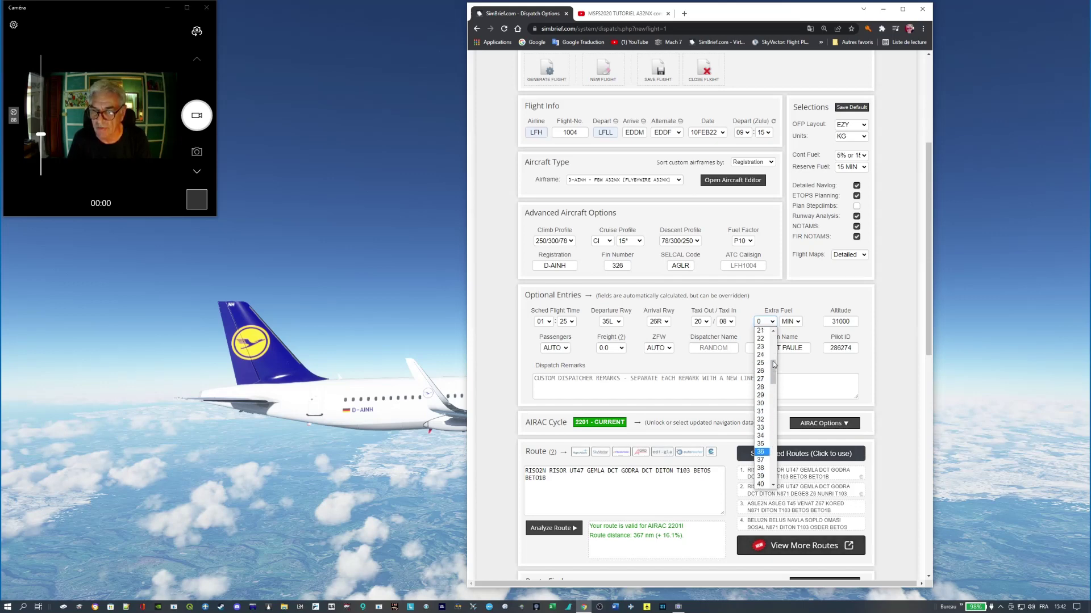
{"action": "left_click", "coordinate": [764, 403]}
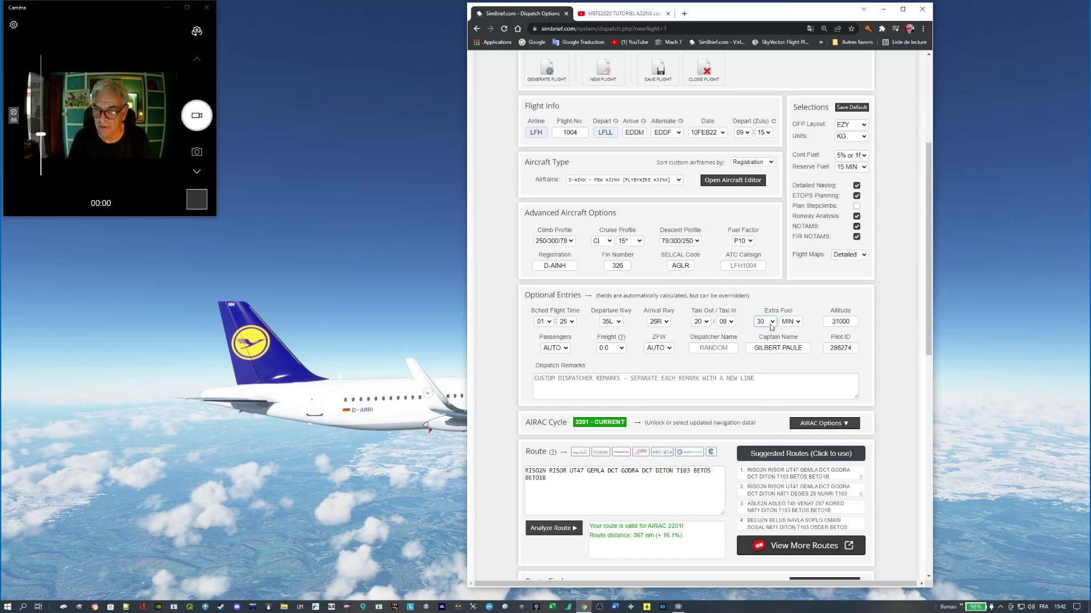
- Set the passenger count to 172 and the freight to 1.2
{"action": "left_click", "coordinate": [555, 348]}
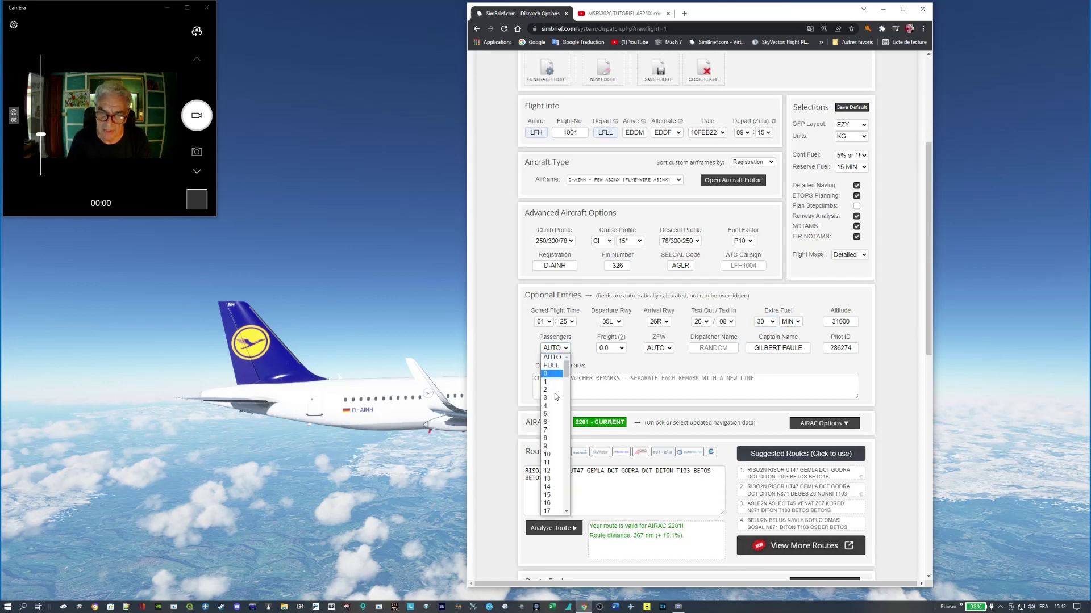
{"action": "scroll", "coordinate": [557, 484], "scroll_direction": "down", "scroll_amount": 12}
{"action": "scroll", "coordinate": [556, 483], "scroll_direction": "down", "scroll_amount": 20}
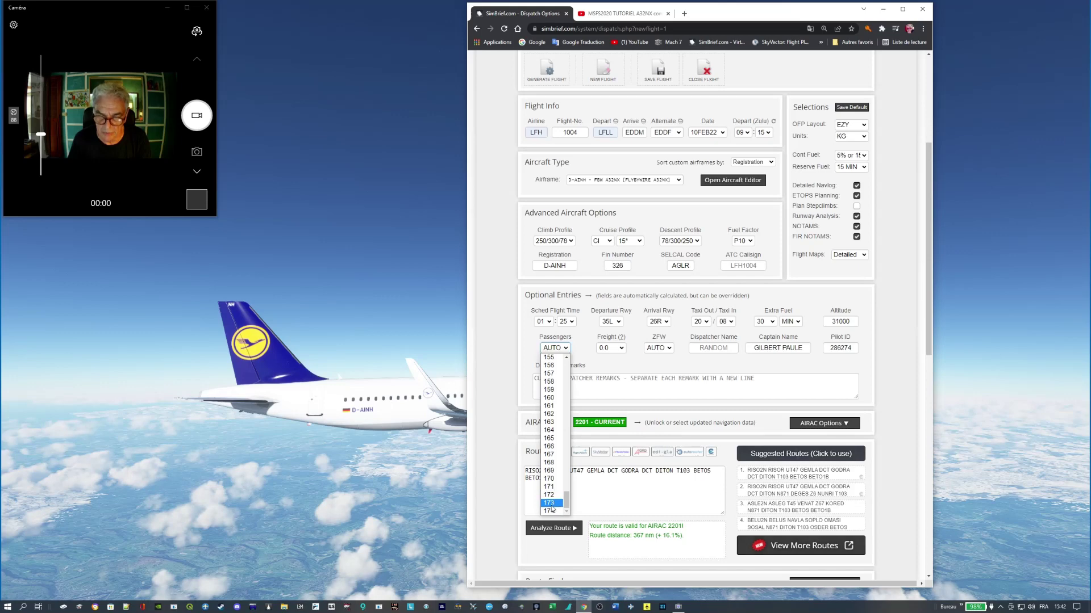
{"action": "left_click", "coordinate": [552, 495]}
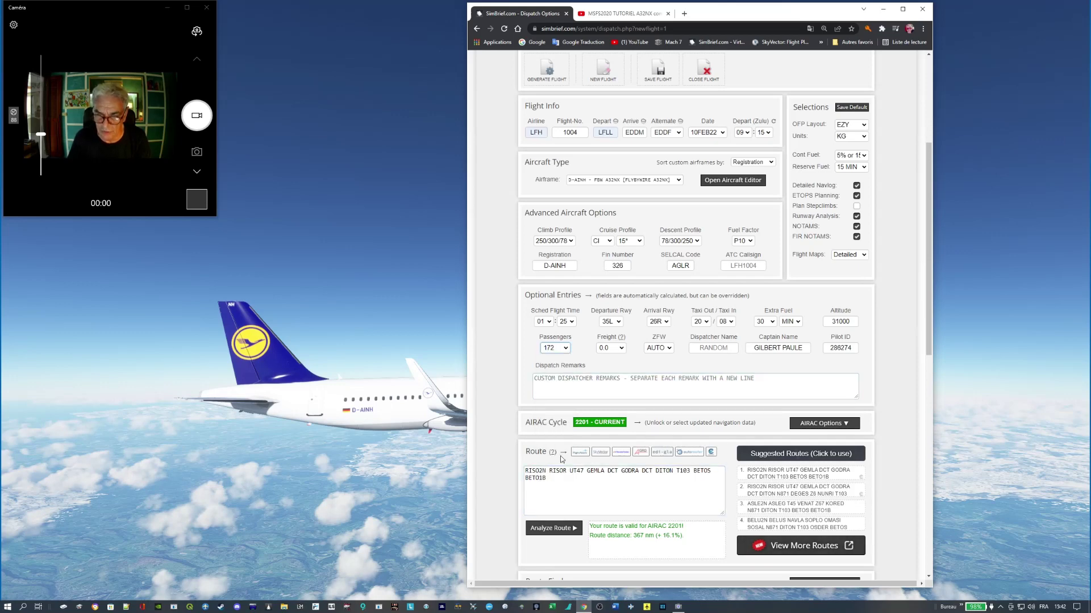
{"action": "left_click", "coordinate": [619, 348]}
{"action": "left_click", "coordinate": [607, 462]}
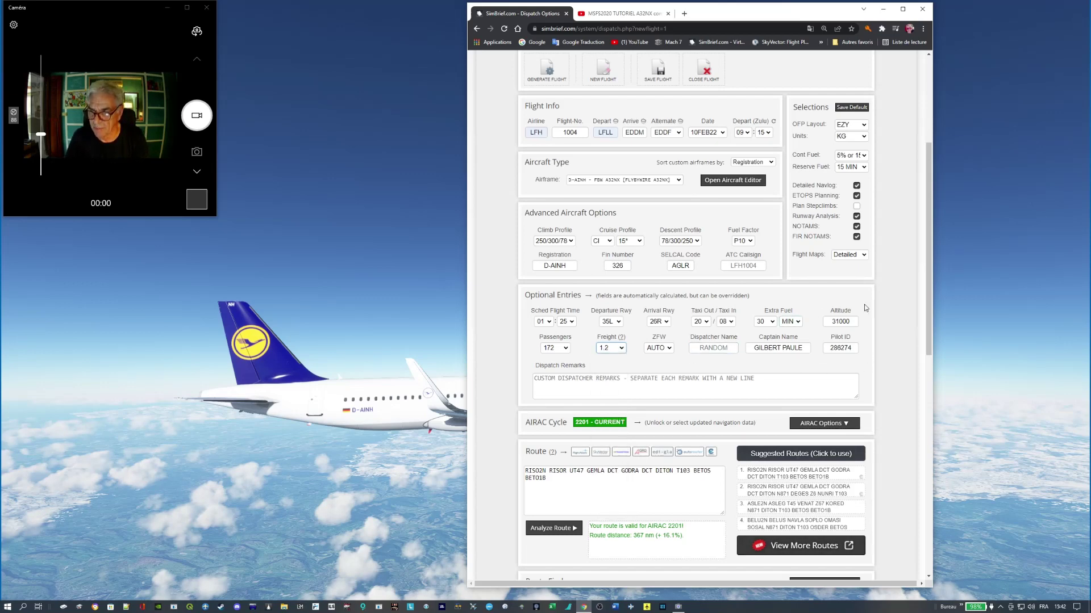
- Change the OFP layout in the flight selections to LIDO
{"action": "scroll", "coordinate": [568, 483], "scroll_direction": "down", "scroll_amount": 1}
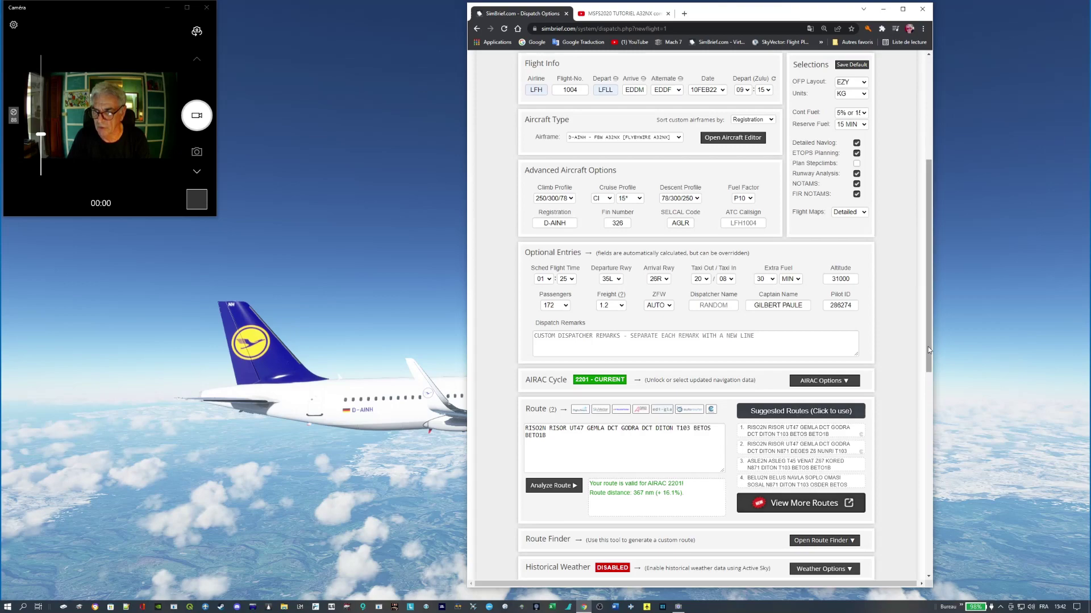
{"action": "left_click_drag", "start_coordinate": [928, 347], "coordinate": [867, 253]}
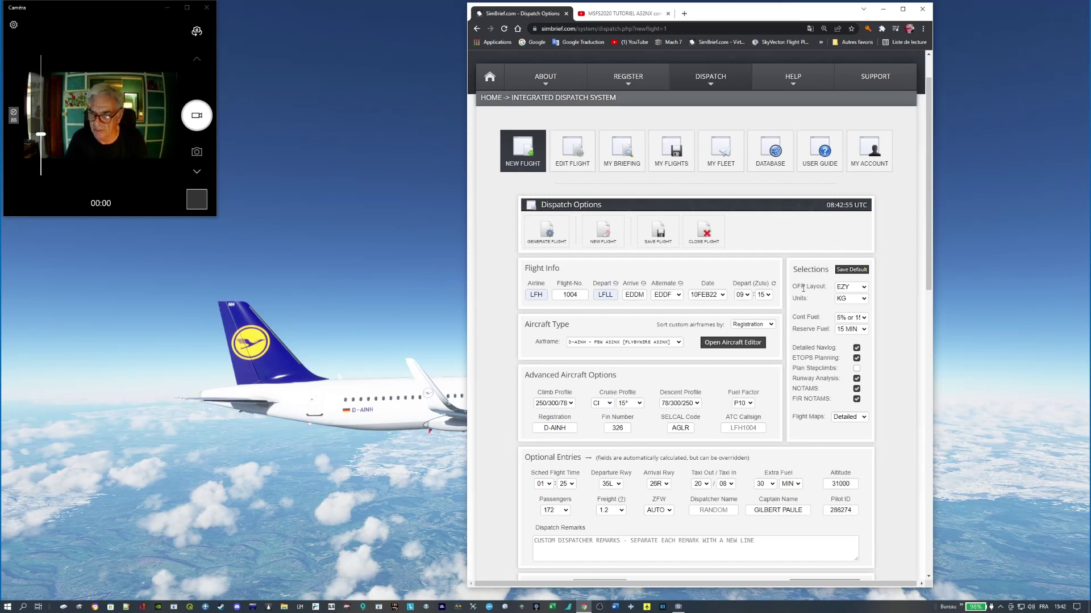
{"action": "left_click", "coordinate": [863, 290]}
{"action": "left_click", "coordinate": [848, 394]}
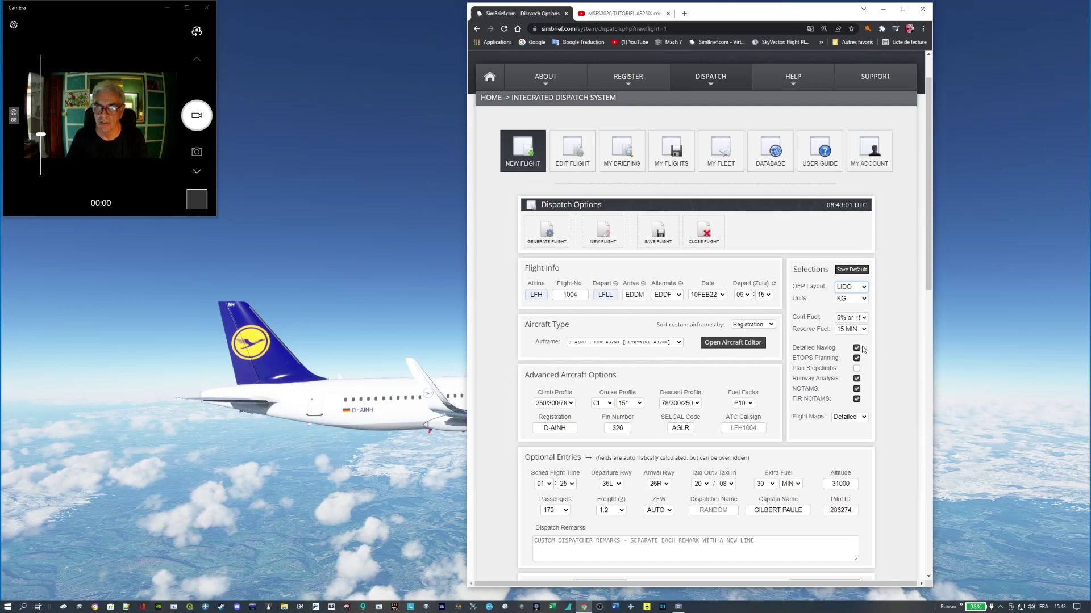
- Set the OFP layout to DLH and replace the airline code in the flight info with DLH
{"action": "left_click", "coordinate": [864, 290]}
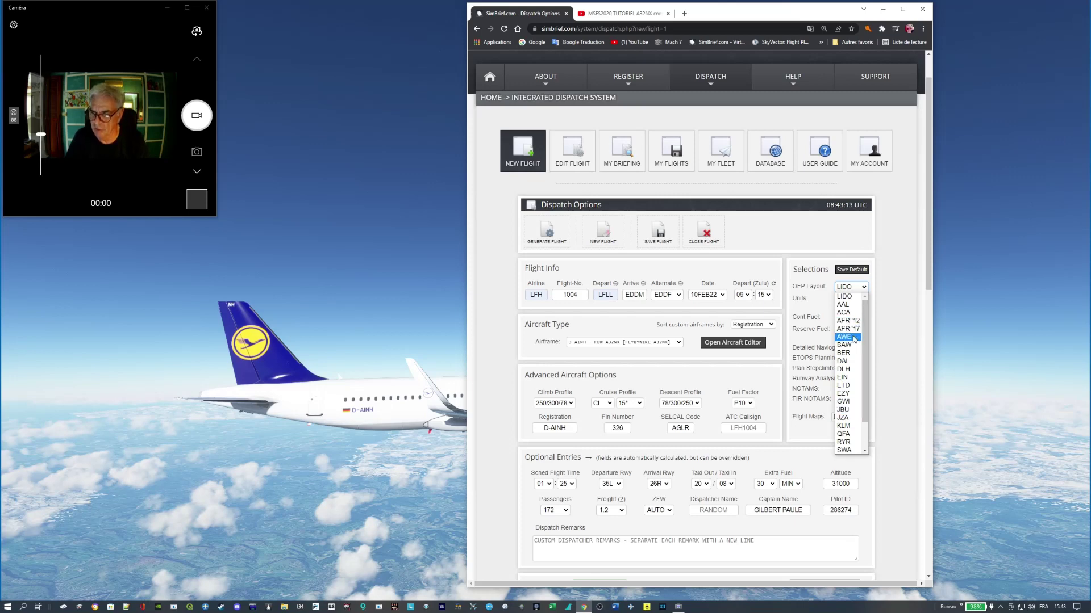
{"action": "left_click", "coordinate": [848, 370]}
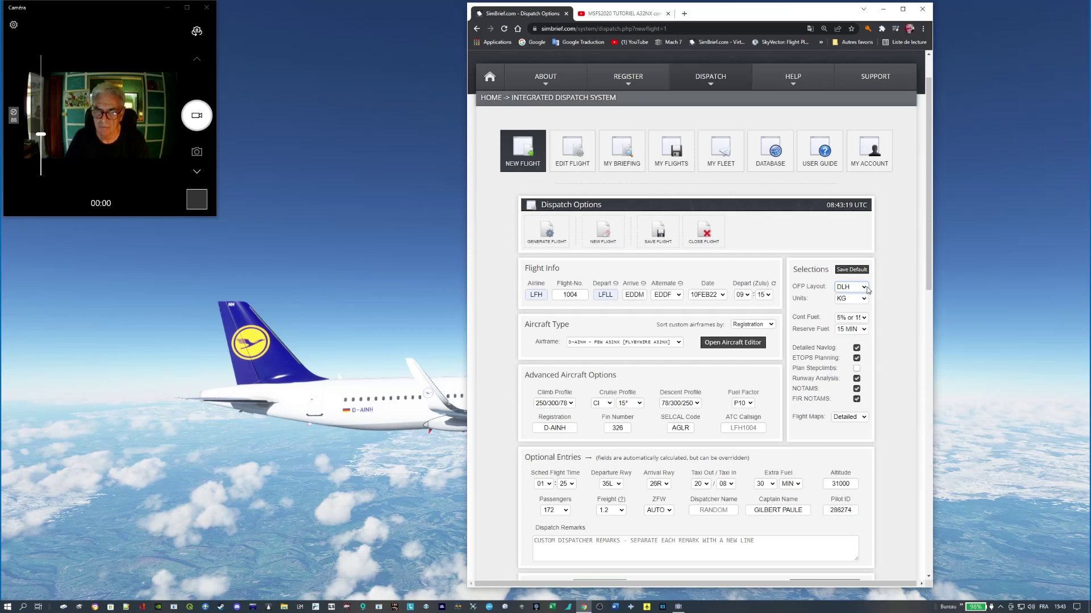
{"action": "left_click", "coordinate": [538, 294]}
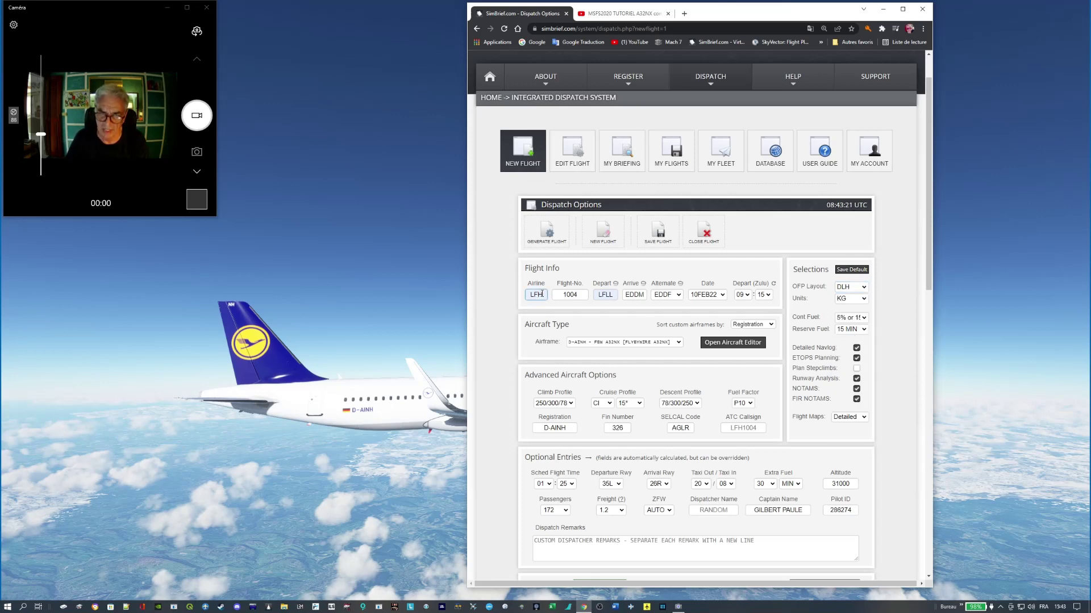
{"action": "left_click_drag", "start_coordinate": [542, 294], "coordinate": [531, 294]}
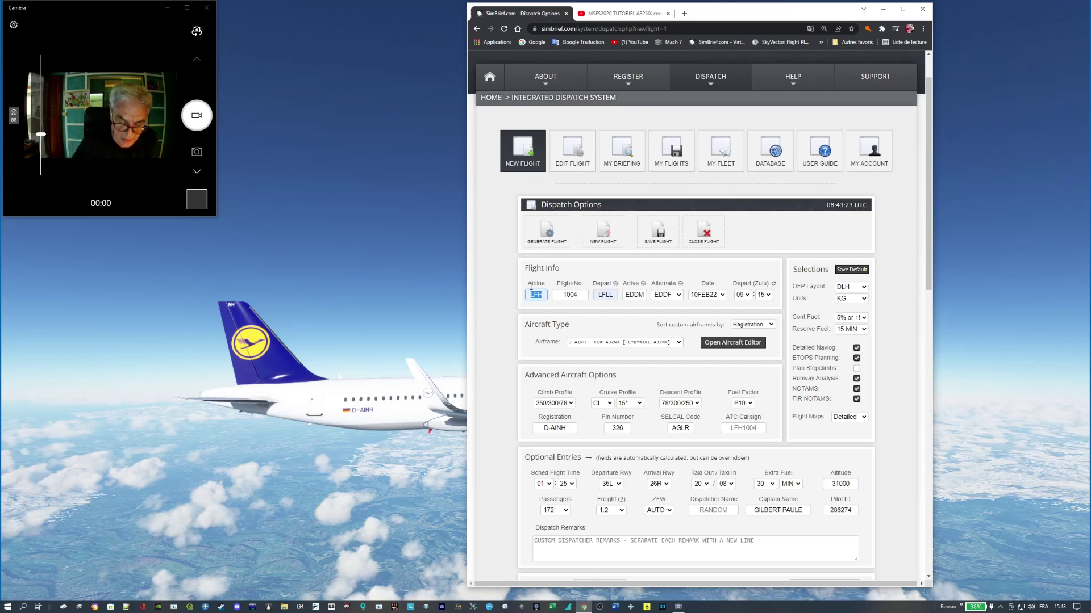
{"action": "type", "text": "DLH"}
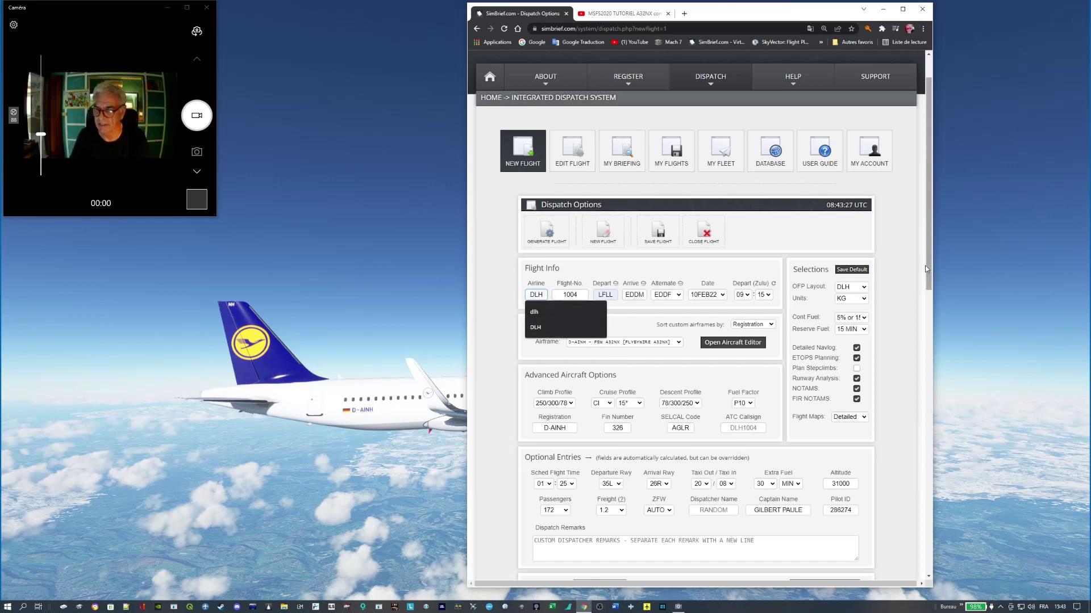
{"action": "left_click", "coordinate": [855, 289]}
{"action": "left_click", "coordinate": [855, 290]}
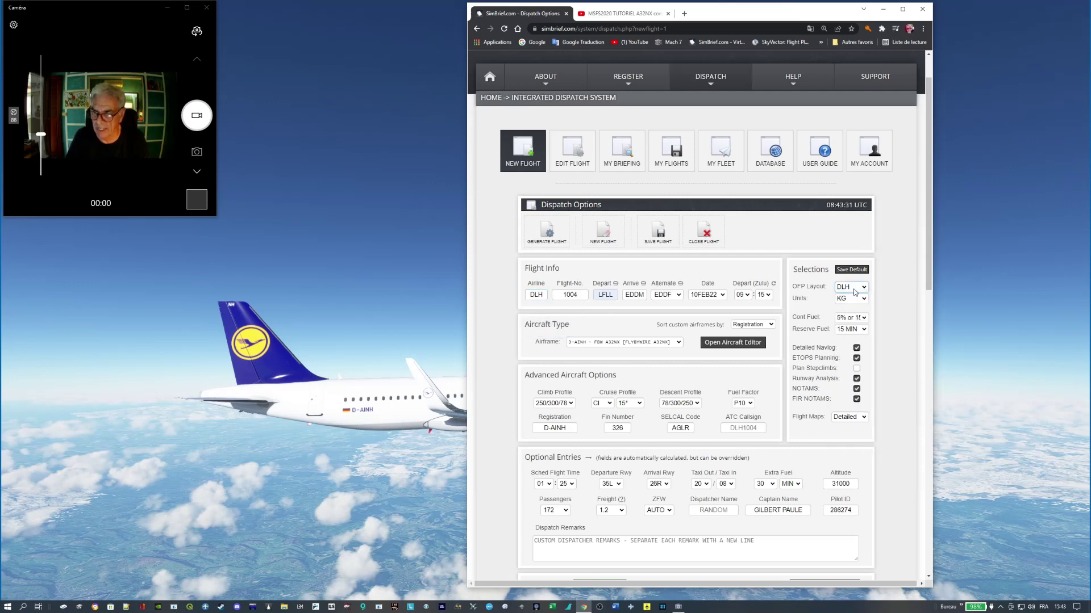
{"action": "left_click", "coordinate": [864, 301]}
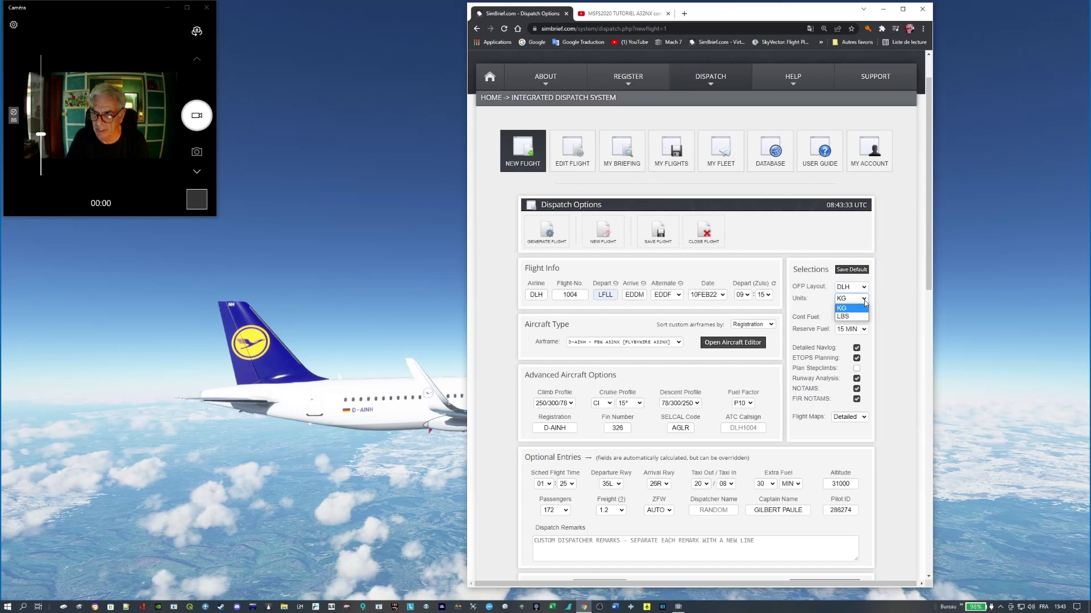
{"action": "left_click", "coordinate": [864, 302]}
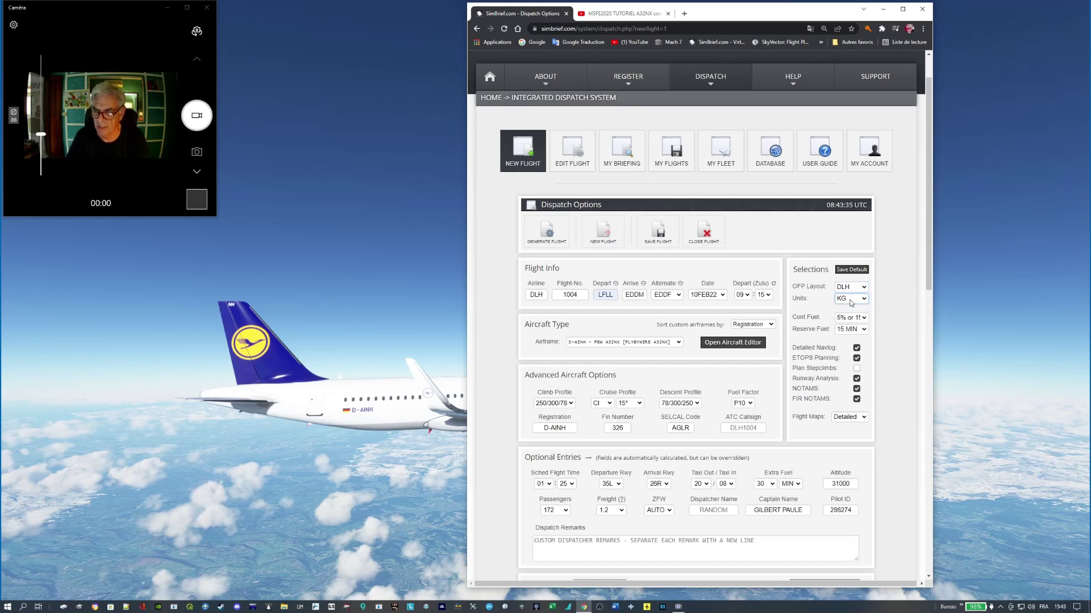
{"action": "left_click", "coordinate": [856, 292]}
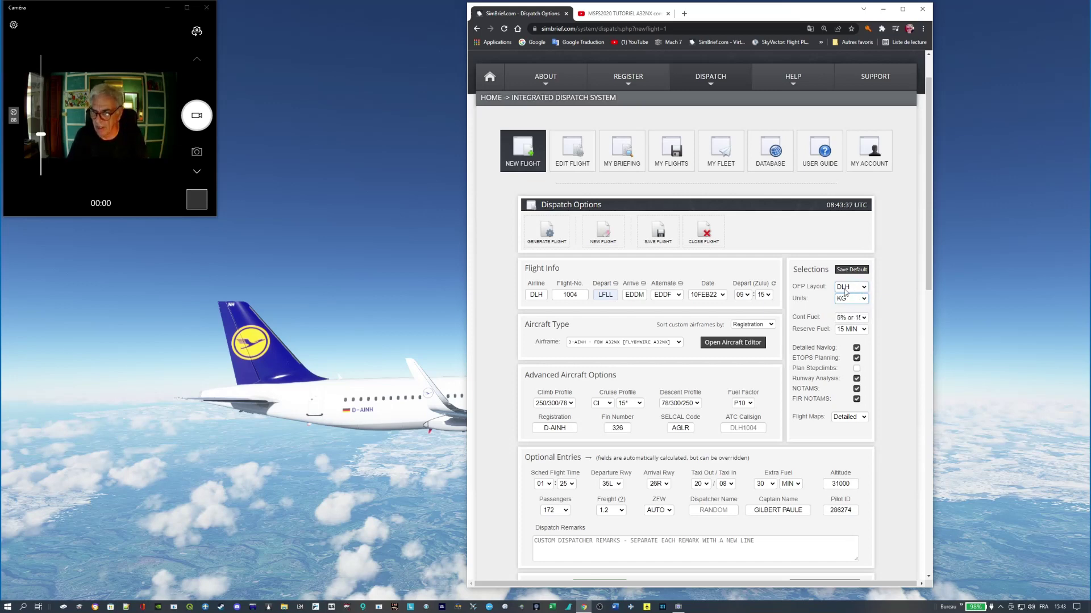
{"action": "left_click", "coordinate": [857, 308]}
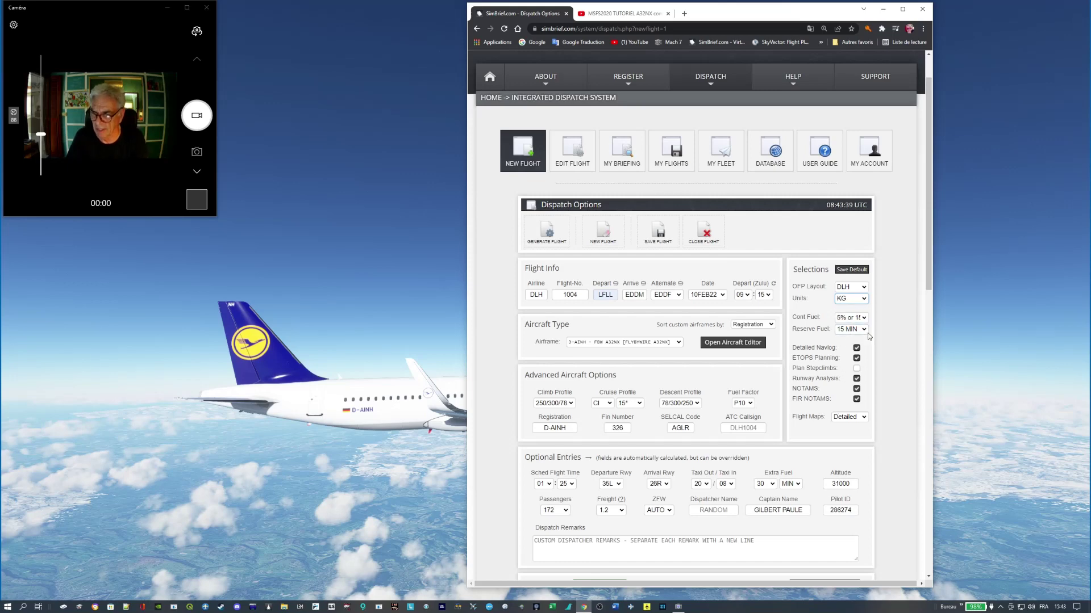
- Change the OFP layout in the flight selections to EZY
{"action": "left_click", "coordinate": [866, 289]}
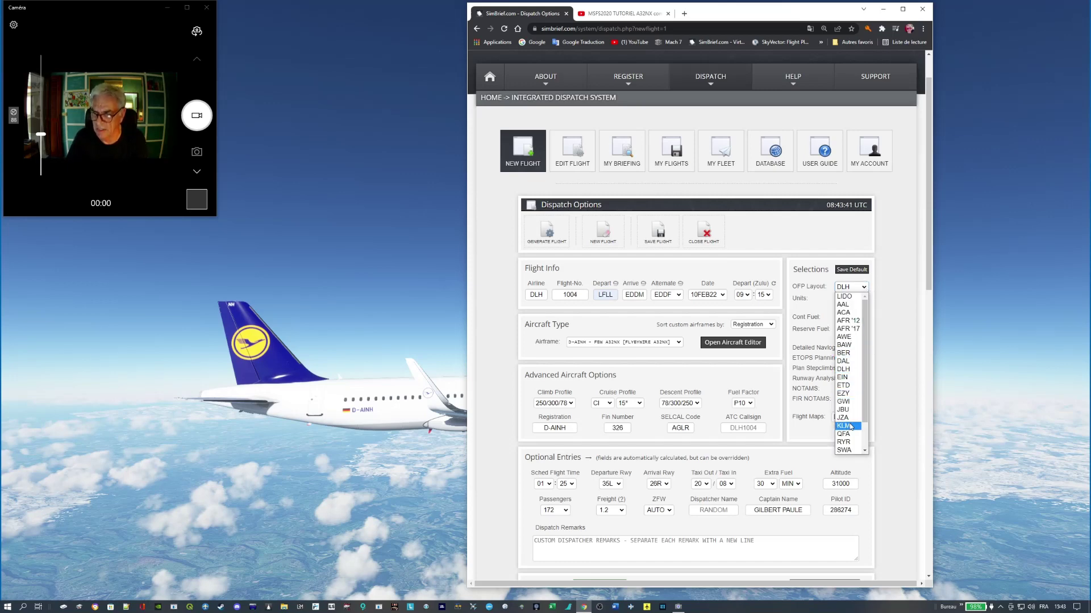
{"action": "scroll", "coordinate": [847, 421], "scroll_direction": "down", "scroll_amount": 1}
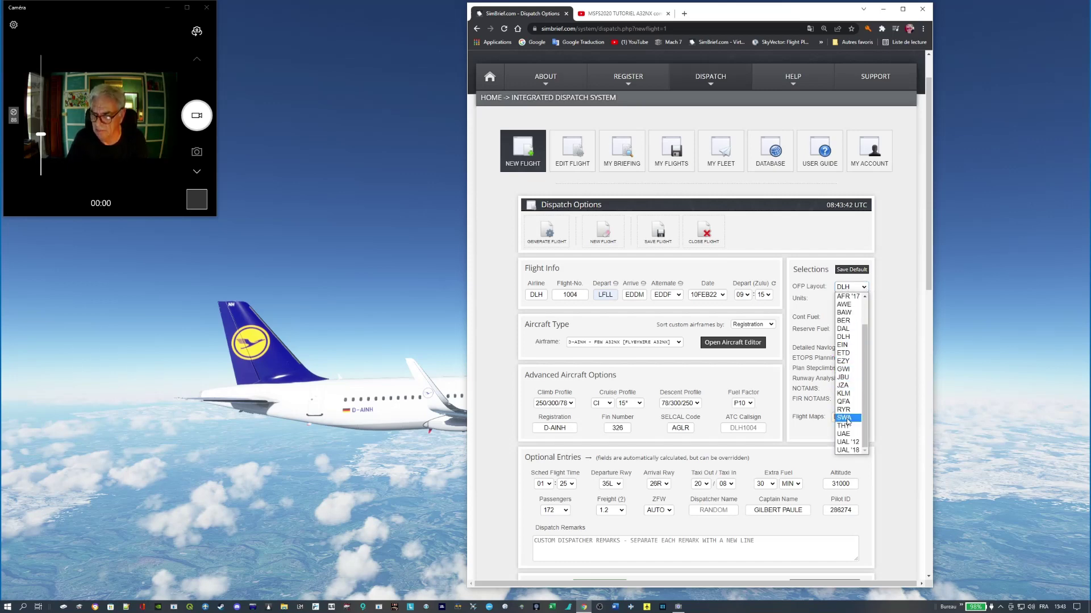
{"action": "left_click", "coordinate": [849, 362]}
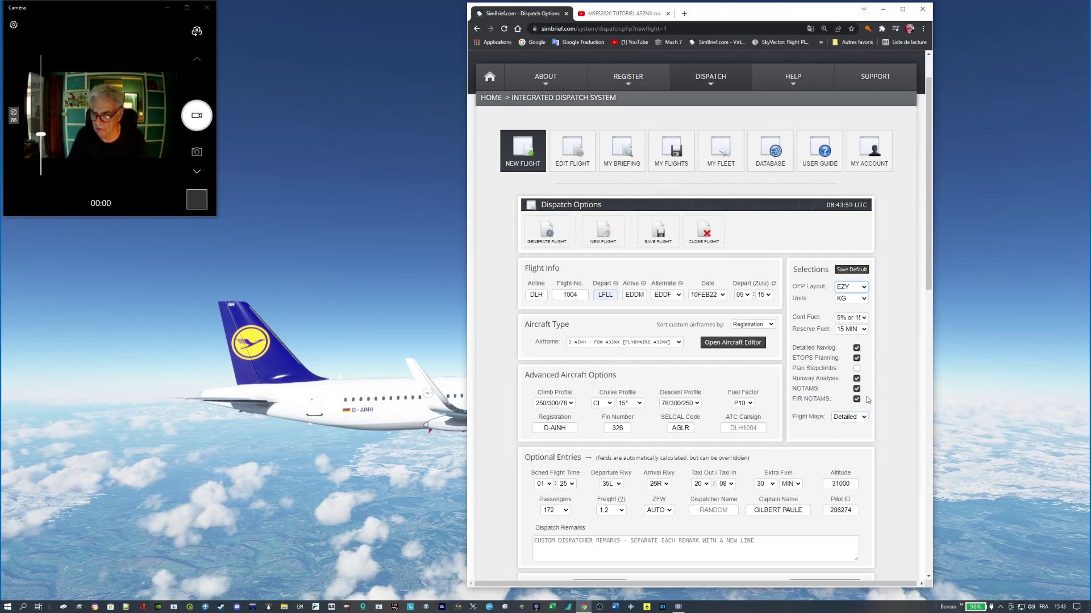
- Generate the flight plan with the EZY layout, confirm the generation, and open its PDF version
{"action": "scroll", "coordinate": [897, 378], "scroll_direction": "down", "scroll_amount": 1}
{"action": "scroll", "coordinate": [898, 378], "scroll_direction": "down", "scroll_amount": 2}
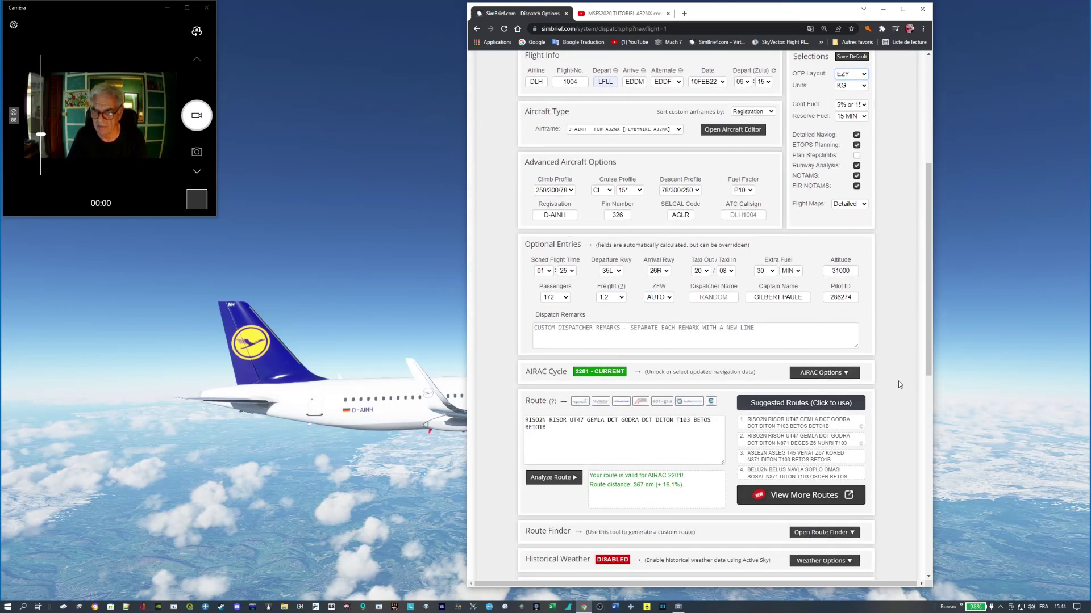
{"action": "scroll", "coordinate": [898, 381], "scroll_direction": "up", "scroll_amount": 2}
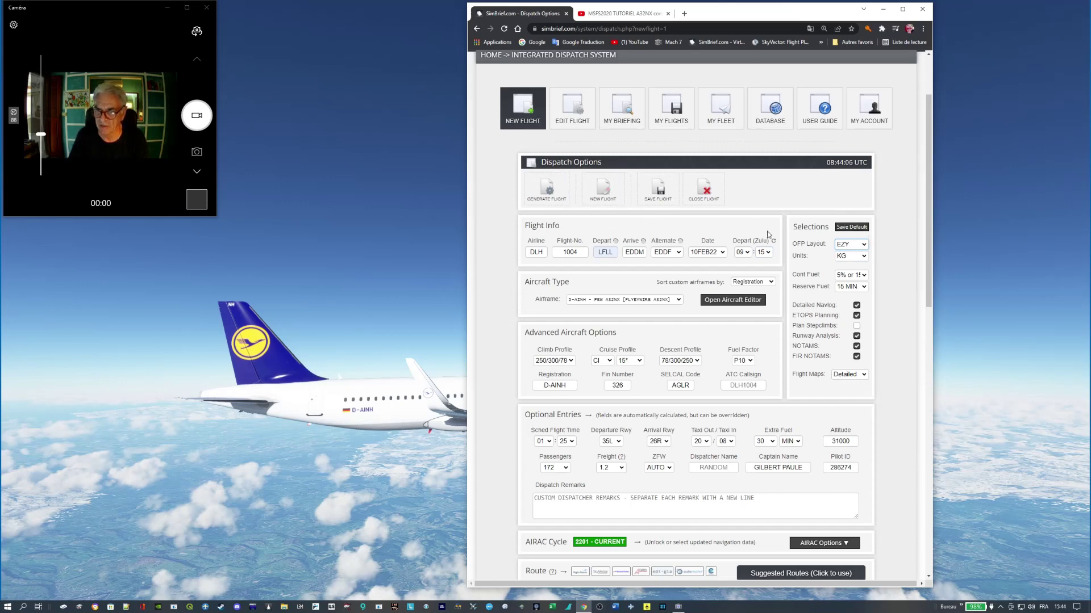
{"action": "left_click", "coordinate": [547, 198]}
{"action": "left_click", "coordinate": [681, 342]}
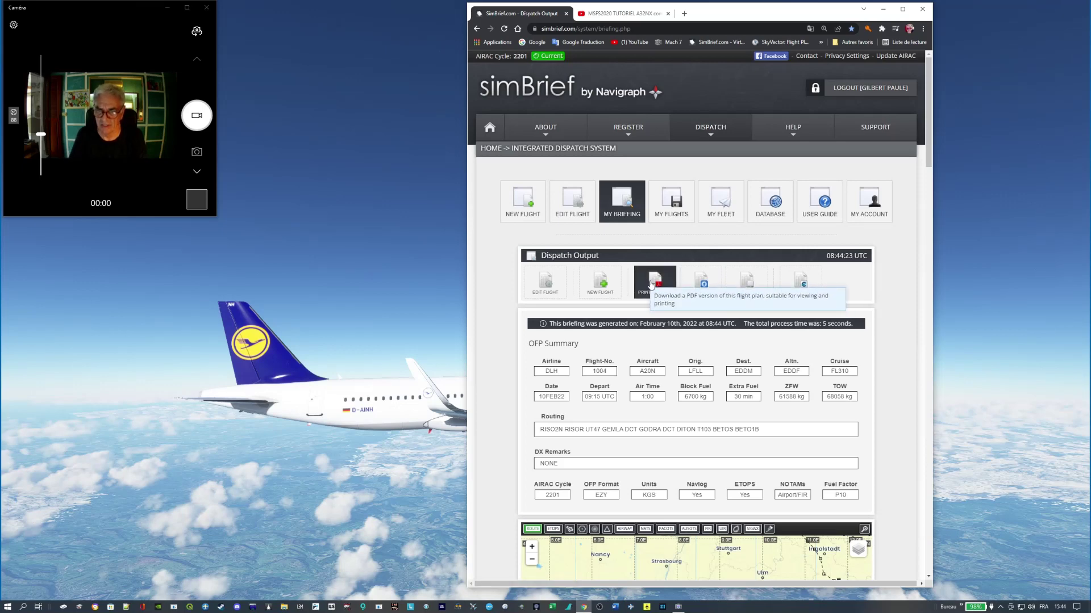
{"action": "left_click", "coordinate": [656, 287]}
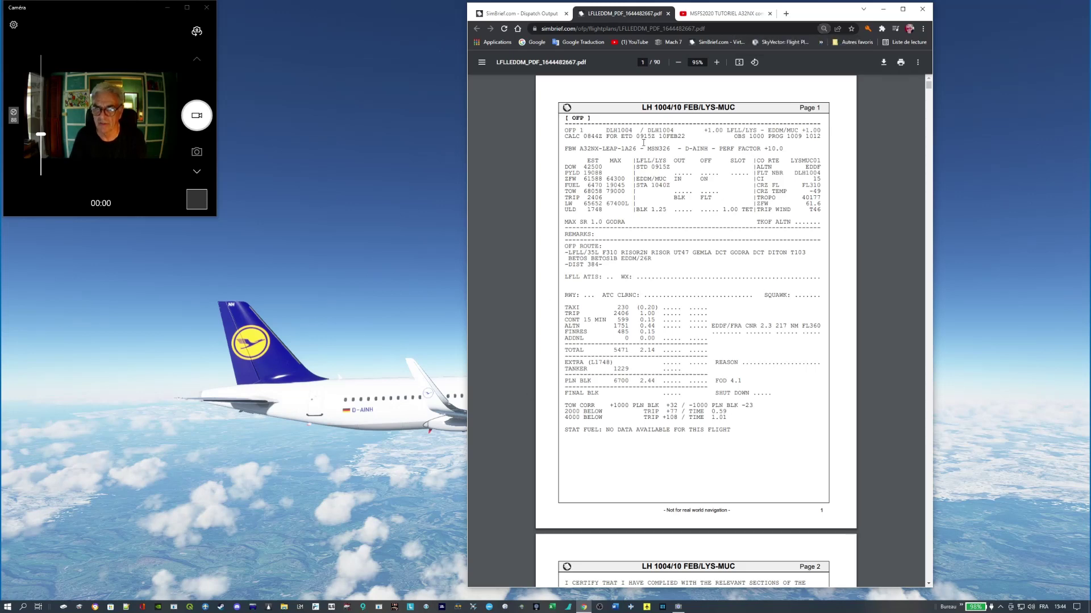
- Return to the dispatch output, reopen the flight for editing, and set its OFP layout to LIDO
{"action": "left_click", "coordinate": [534, 16]}
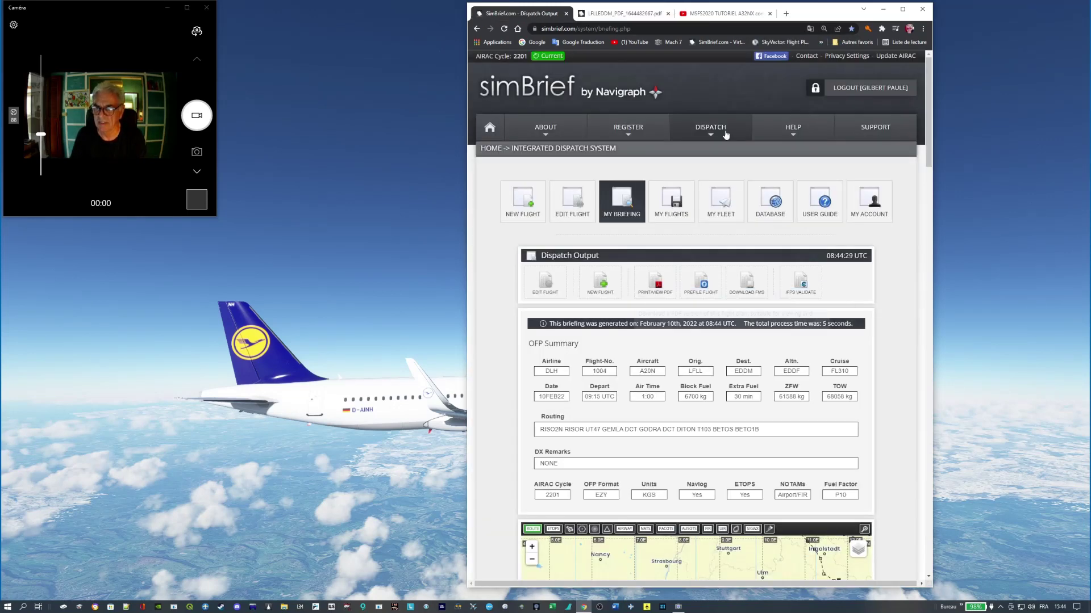
{"action": "left_click", "coordinate": [545, 283]}
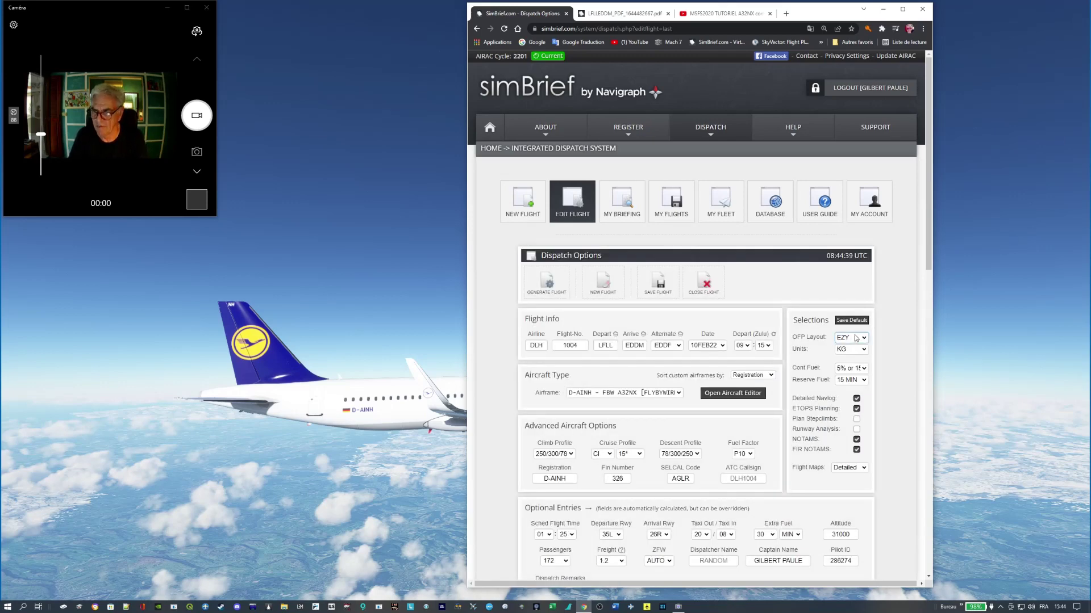
{"action": "left_click", "coordinate": [864, 340]}
{"action": "left_click", "coordinate": [858, 353]}
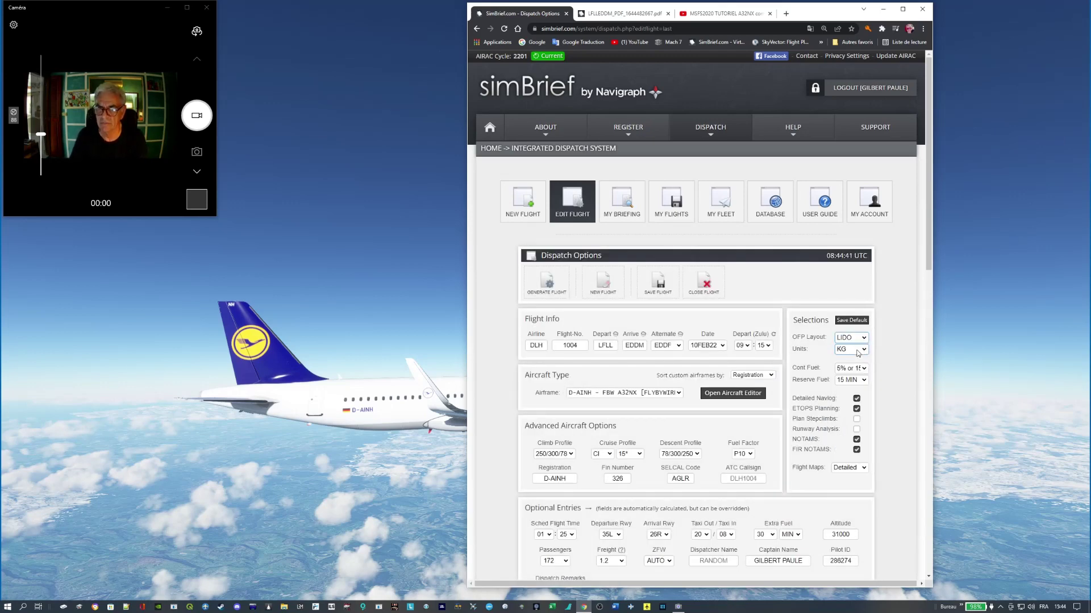
- Regenerate the flight plan with the LIDO layout, confirming the overwrite, and open its PDF version
{"action": "left_click", "coordinate": [548, 284]}
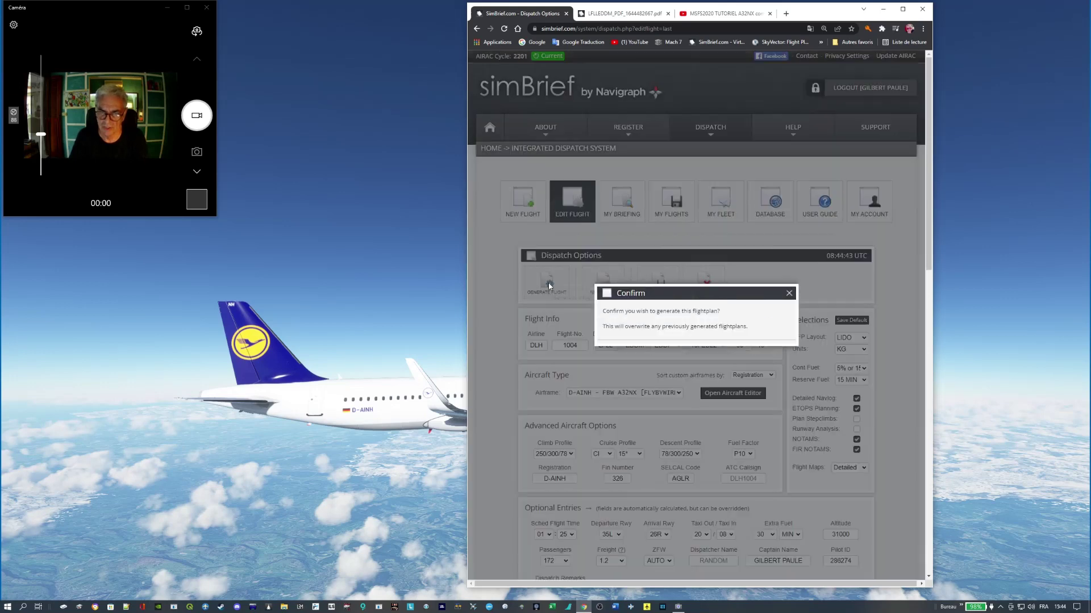
{"action": "left_click", "coordinate": [683, 342]}
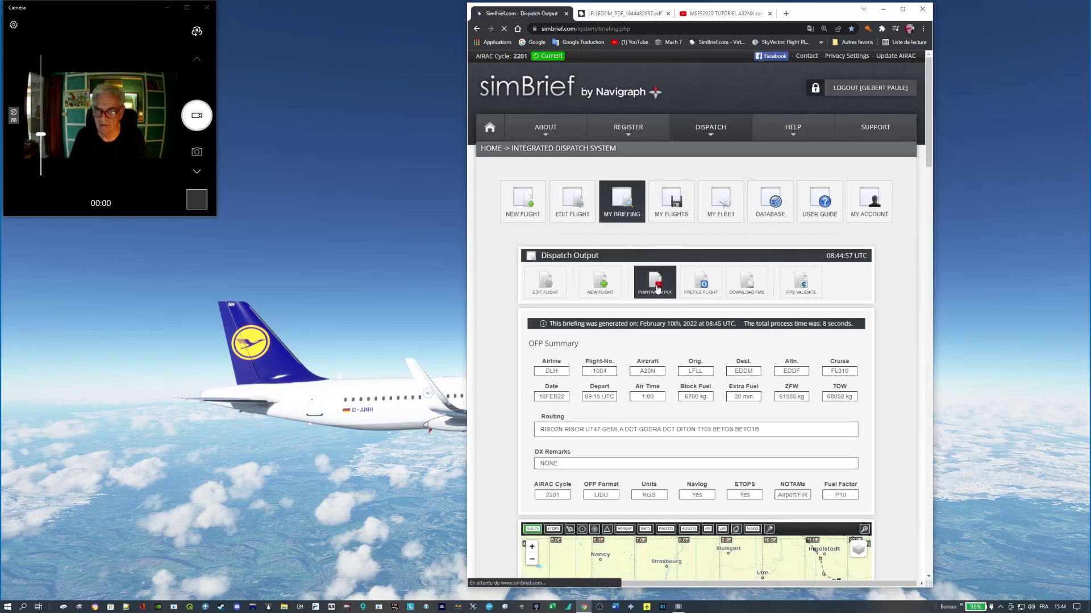
{"action": "left_click", "coordinate": [656, 284]}
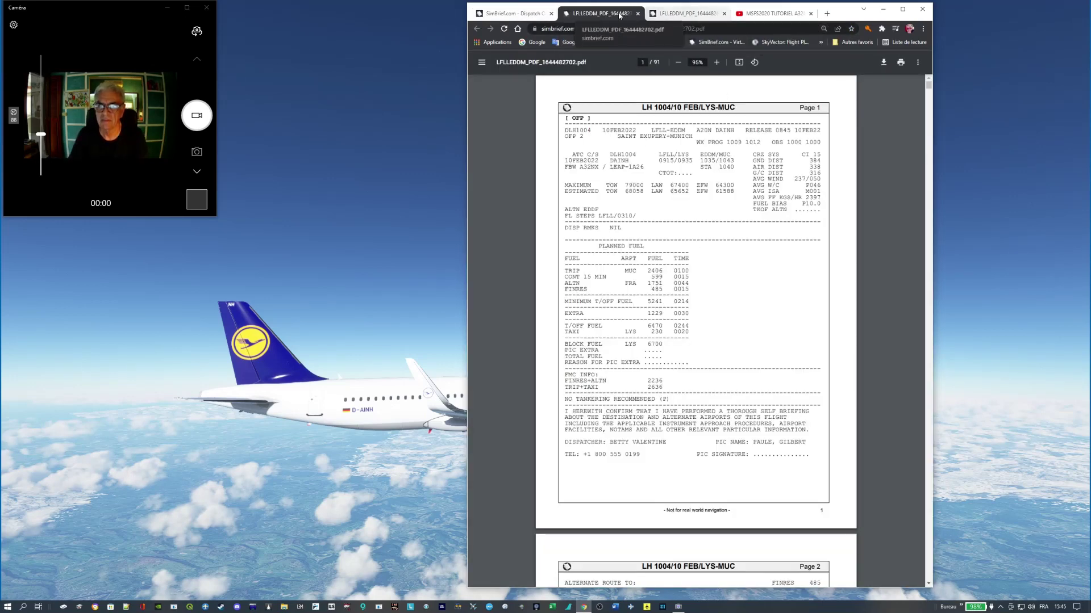
- Detach the LIDO flight plan PDF into its own browser window and move it to the left side of the desktop
{"action": "left_click_drag", "start_coordinate": [619, 16], "coordinate": [359, 15]}
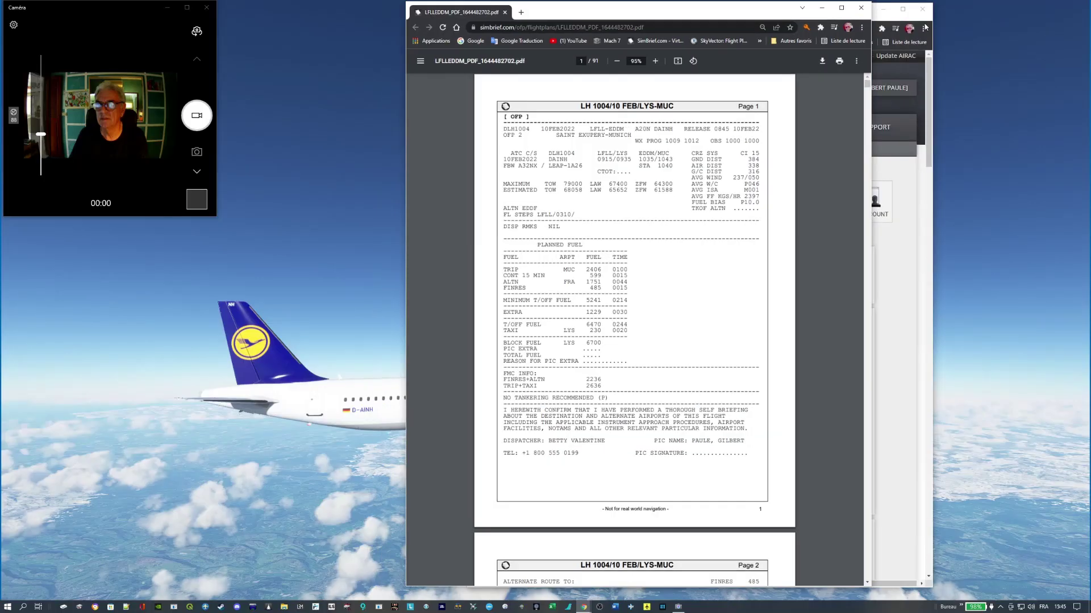
{"action": "left_click", "coordinate": [1060, 5]}
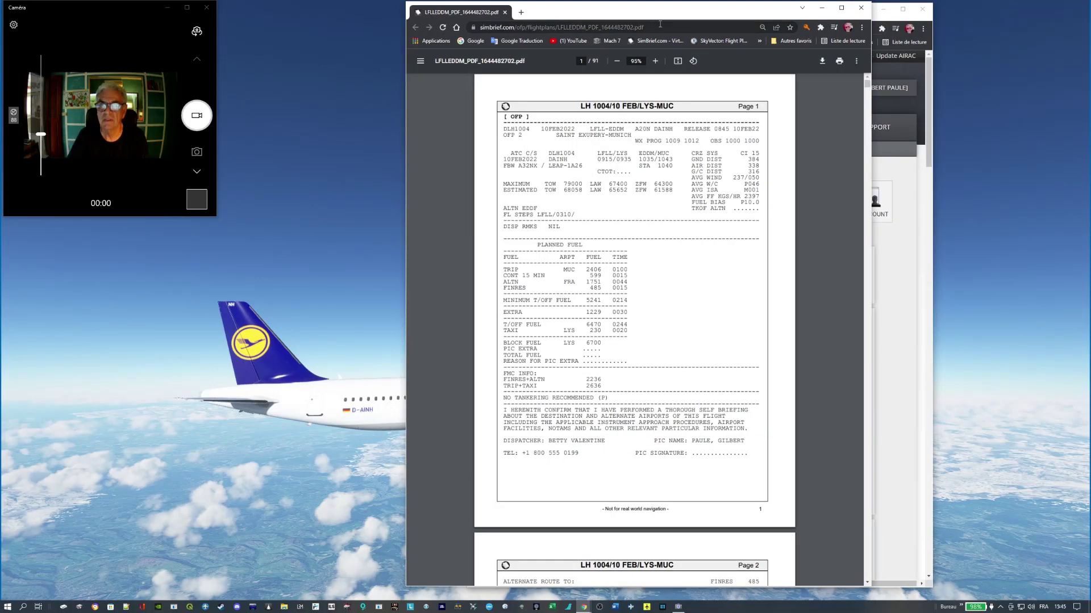
{"action": "left_click_drag", "start_coordinate": [650, 17], "coordinate": [355, 17]}
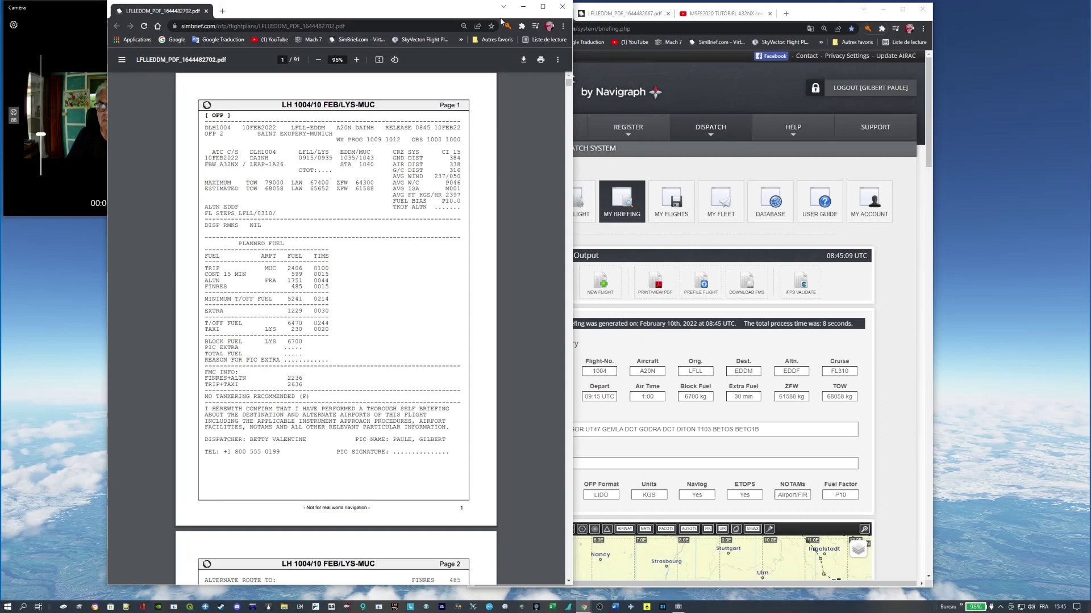
- Detach the EZY flight plan PDF into its own window, minimize the SimBrief window, and place the PDF to the right of the LIDO one
{"action": "left_click", "coordinate": [625, 13]}
{"action": "left_click_drag", "start_coordinate": [625, 13], "coordinate": [568, 51]}
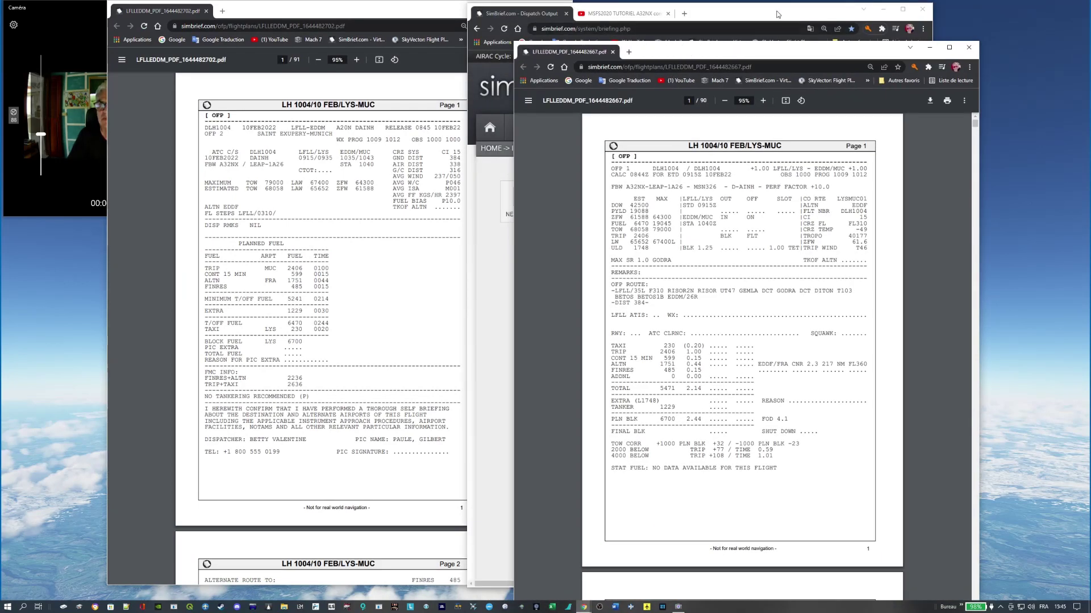
{"action": "left_click", "coordinate": [882, 9]}
{"action": "left_click_drag", "start_coordinate": [802, 52], "coordinate": [861, 12]}
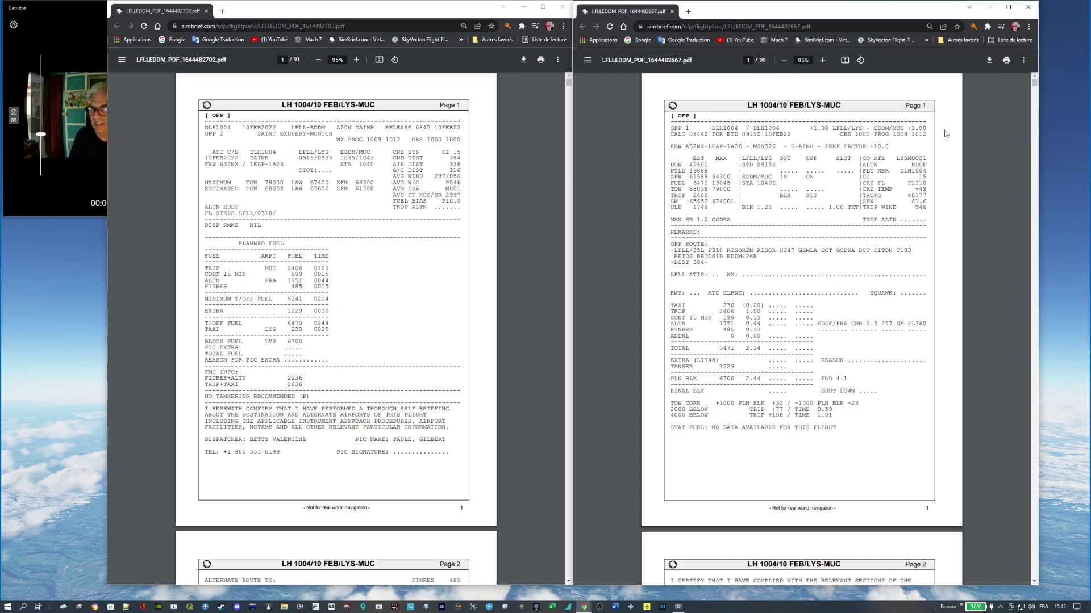
- Shift both flight plan PDF windows slightly left so their first pages sit side by side for comparison
{"action": "scroll", "coordinate": [853, 274], "scroll_direction": "down", "scroll_amount": 2}
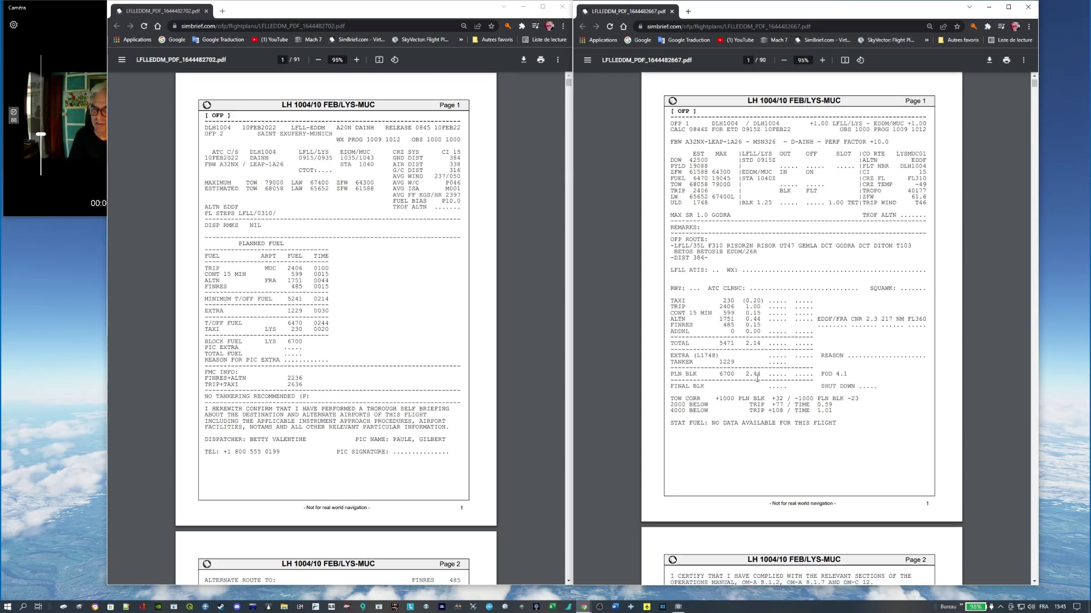
{"action": "scroll", "coordinate": [743, 376], "scroll_direction": "up", "scroll_amount": 2}
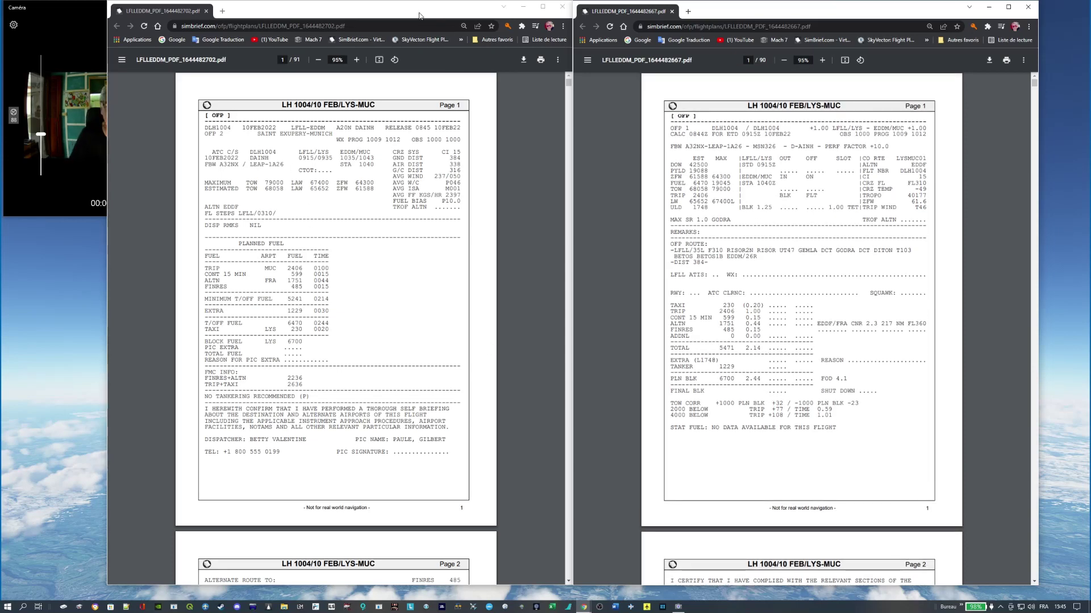
{"action": "left_click_drag", "start_coordinate": [423, 12], "coordinate": [402, 13]}
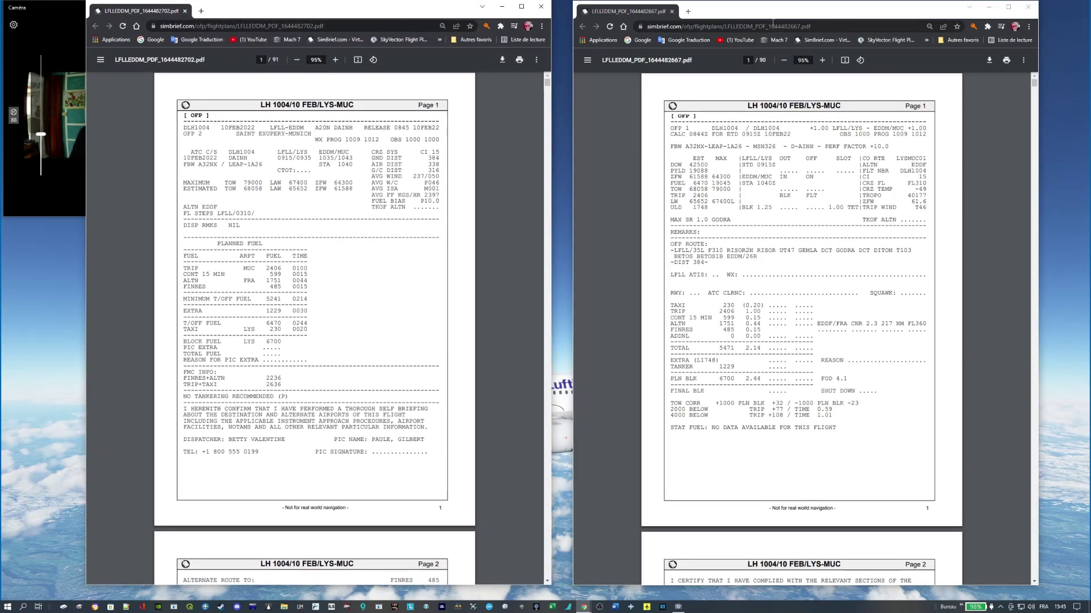
{"action": "left_click_drag", "start_coordinate": [772, 14], "coordinate": [753, 11]}
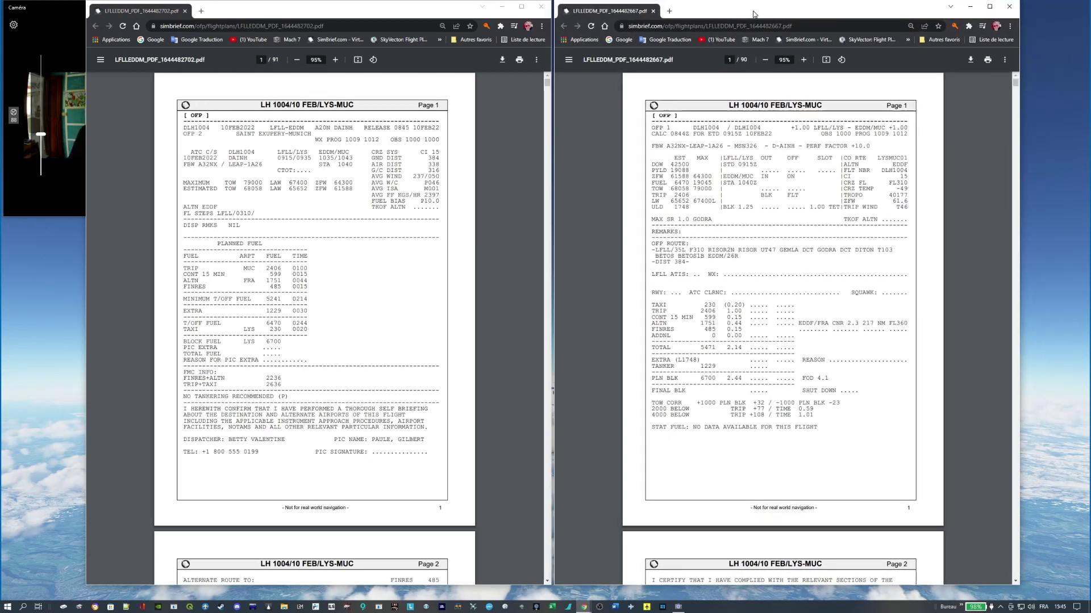